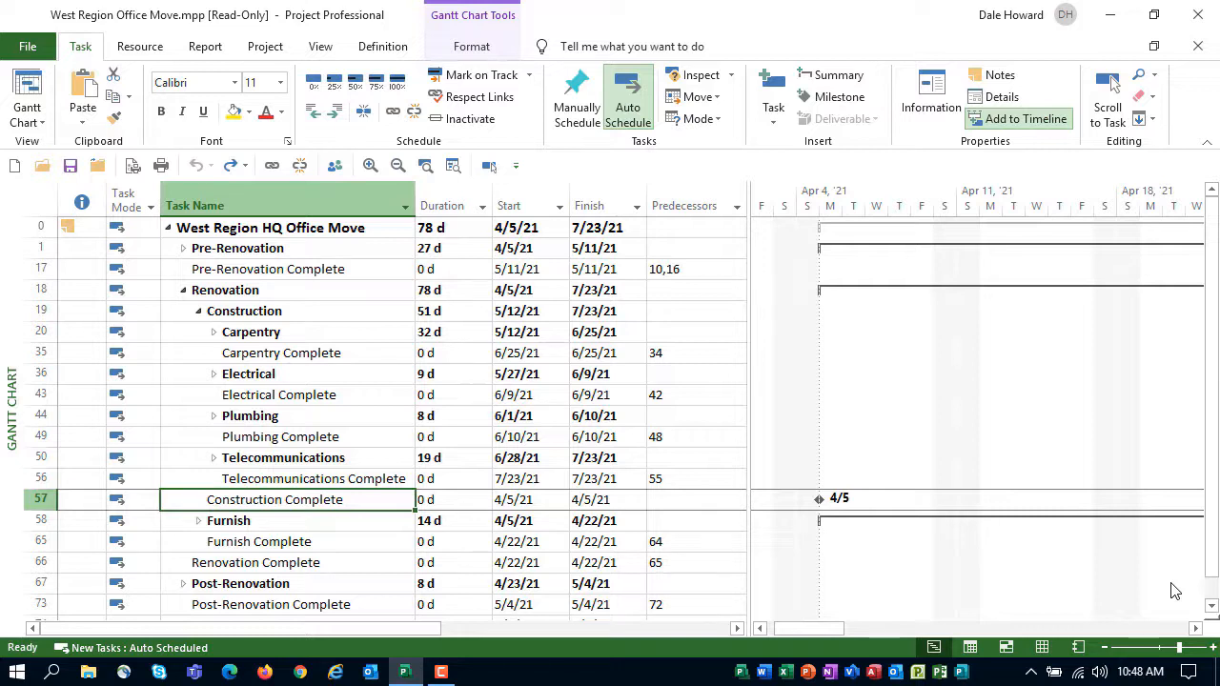
# Set Carpentry Complete, Electrical Complete, Plumbing Complete and Telecommunications Complete (tasks 35, 43, 49, 56) as predecessors of the Construction Complete milestone.
pyautogui.click(688, 502)
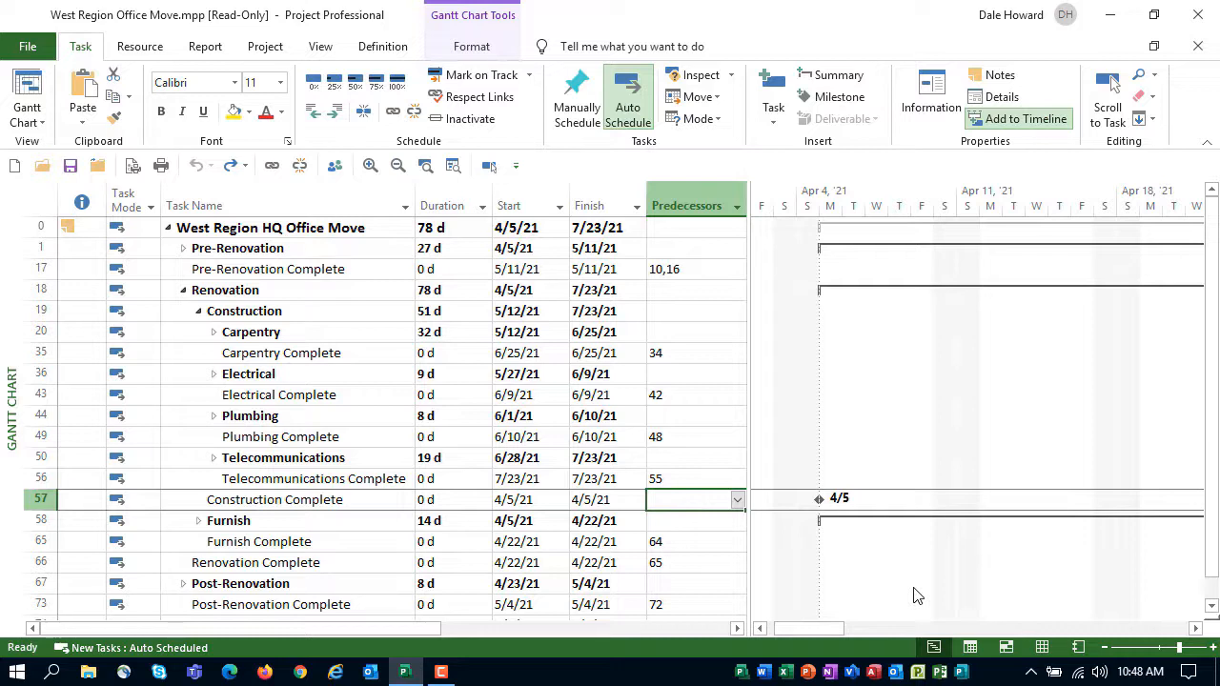
pyautogui.click(738, 503)
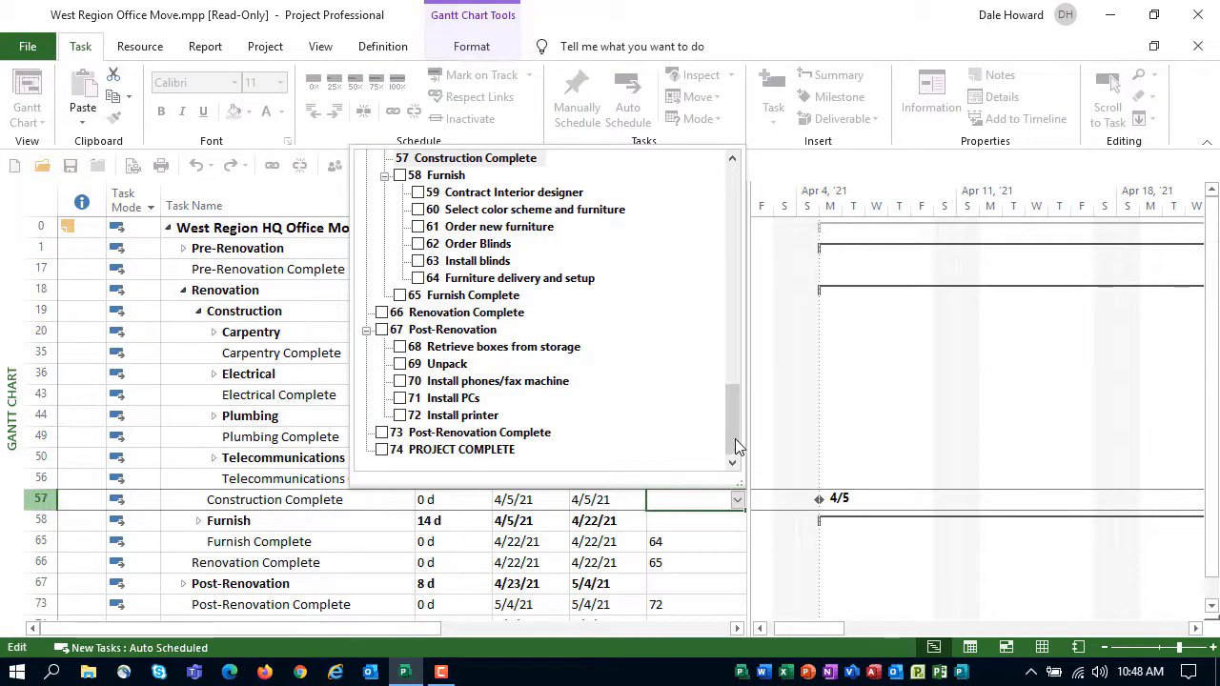
pyautogui.moveTo(735, 440); pyautogui.dragTo(745, 211)
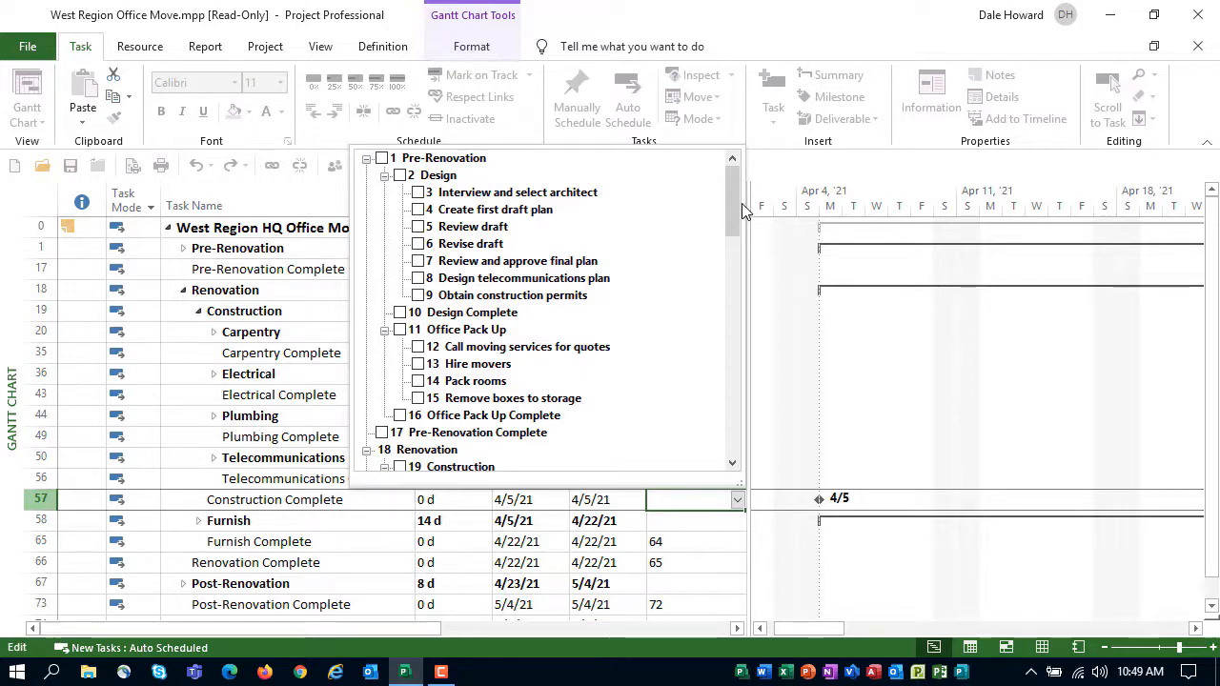
pyautogui.moveTo(732, 188); pyautogui.dragTo(744, 287)
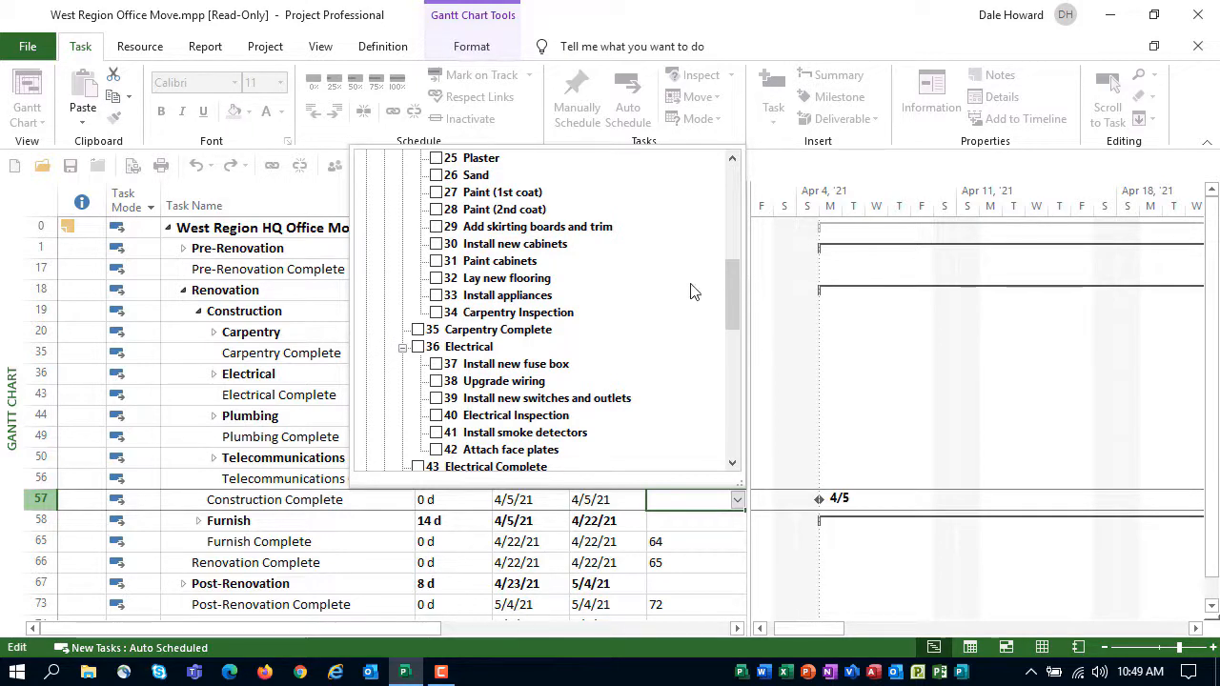
pyautogui.click(419, 329)
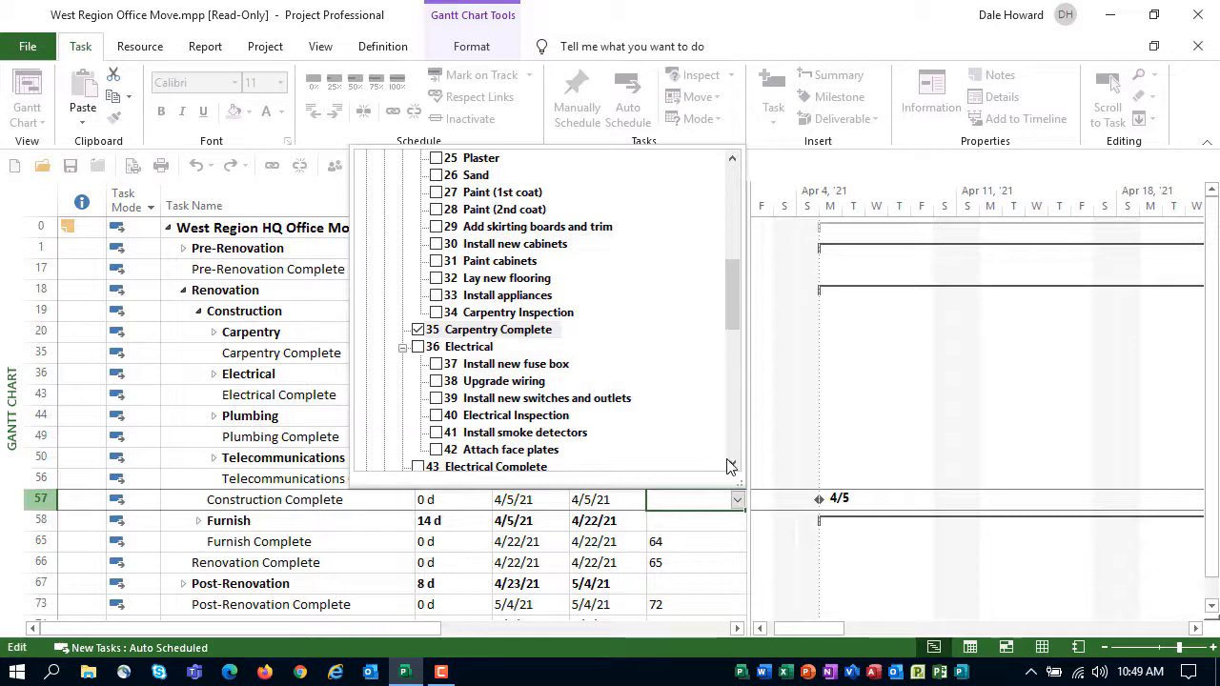
pyautogui.scroll(-4, 730, 466)
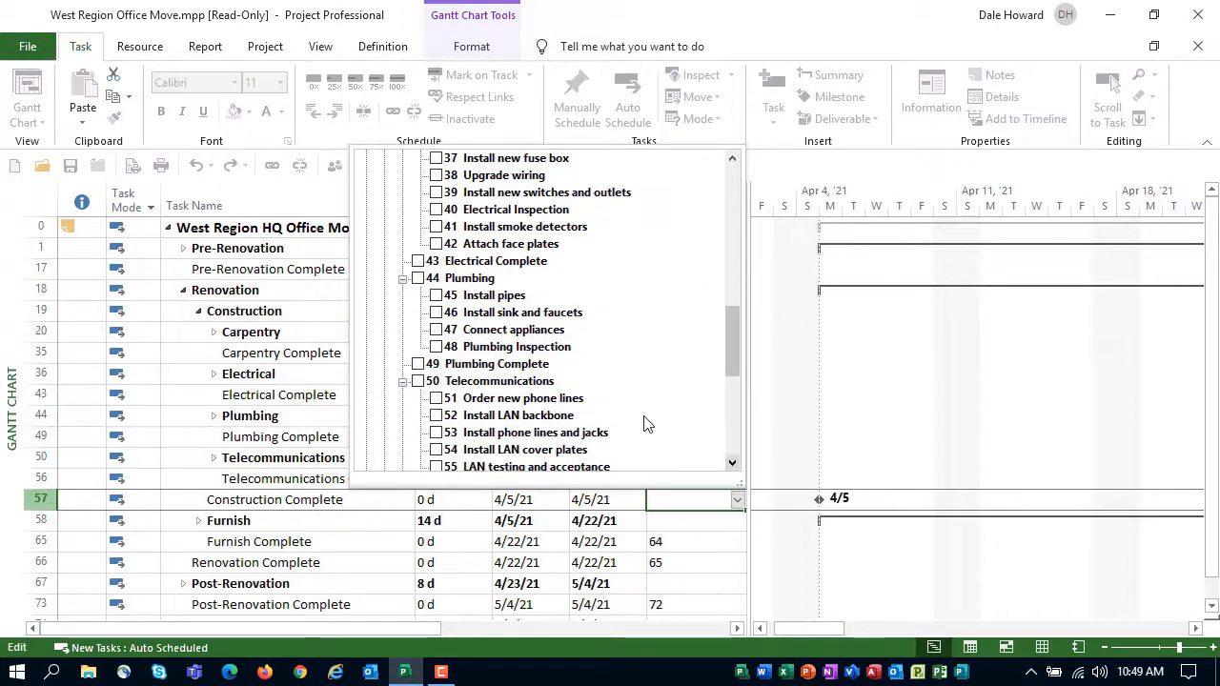
pyautogui.click(417, 262)
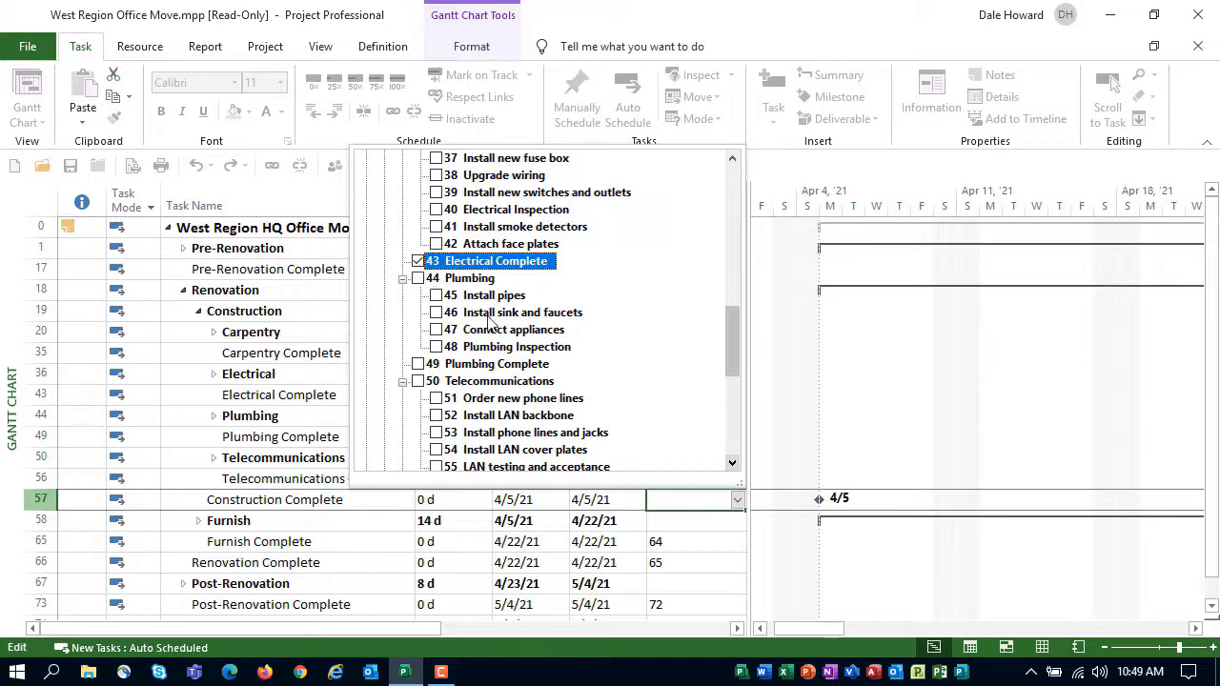
pyautogui.click(418, 364)
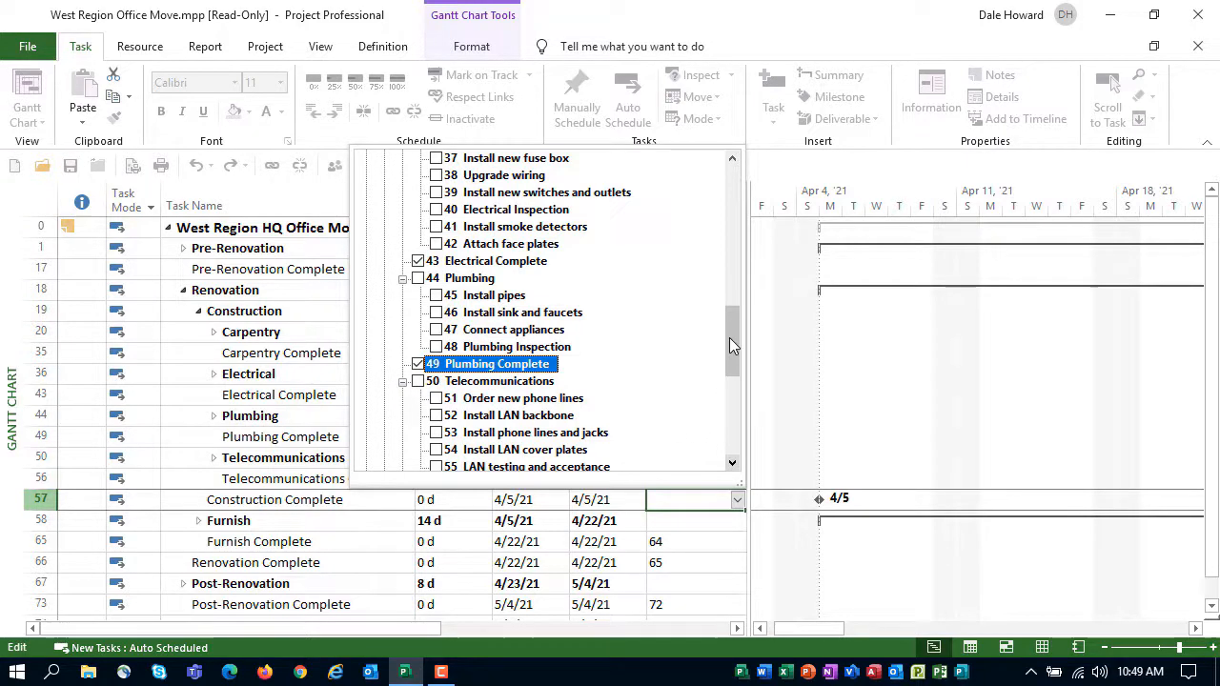
pyautogui.moveTo(730, 337); pyautogui.dragTo(740, 375)
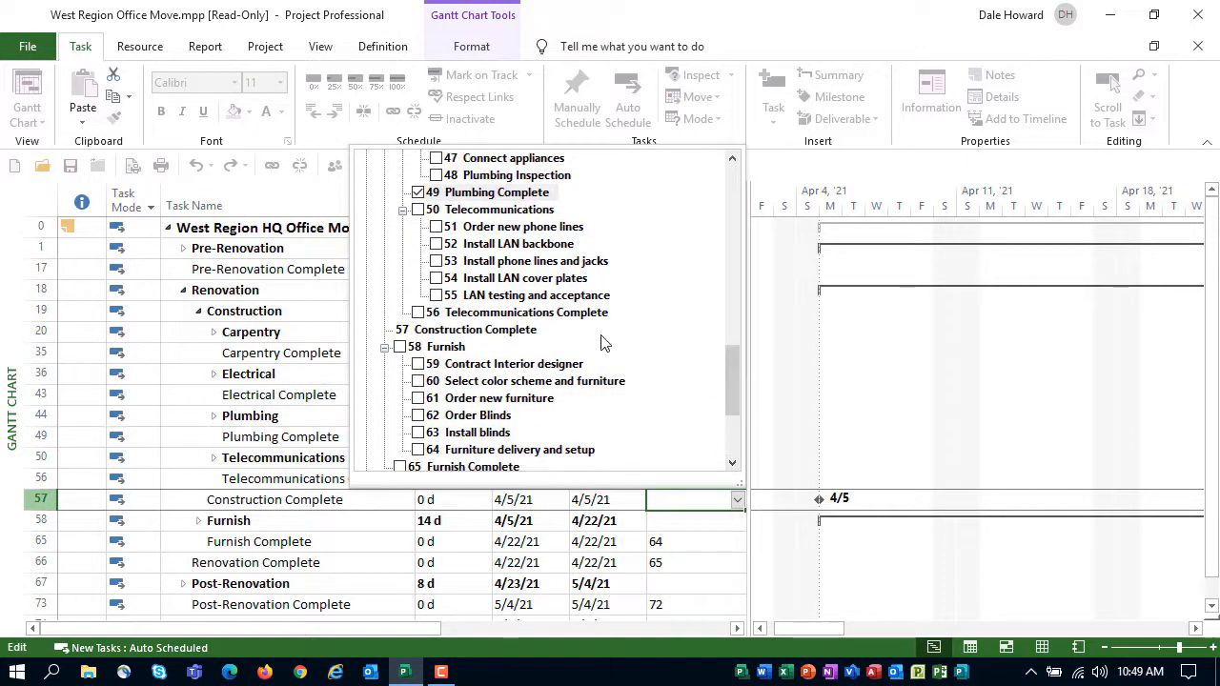
pyautogui.click(419, 313)
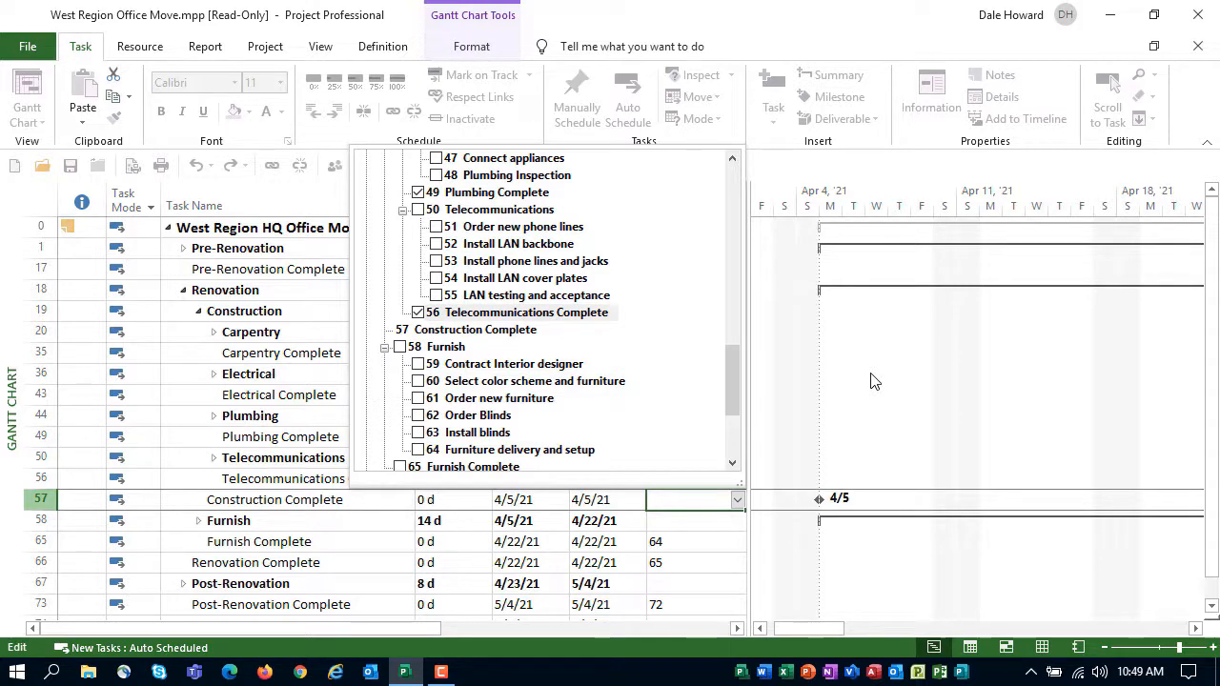
pyautogui.press('Return')
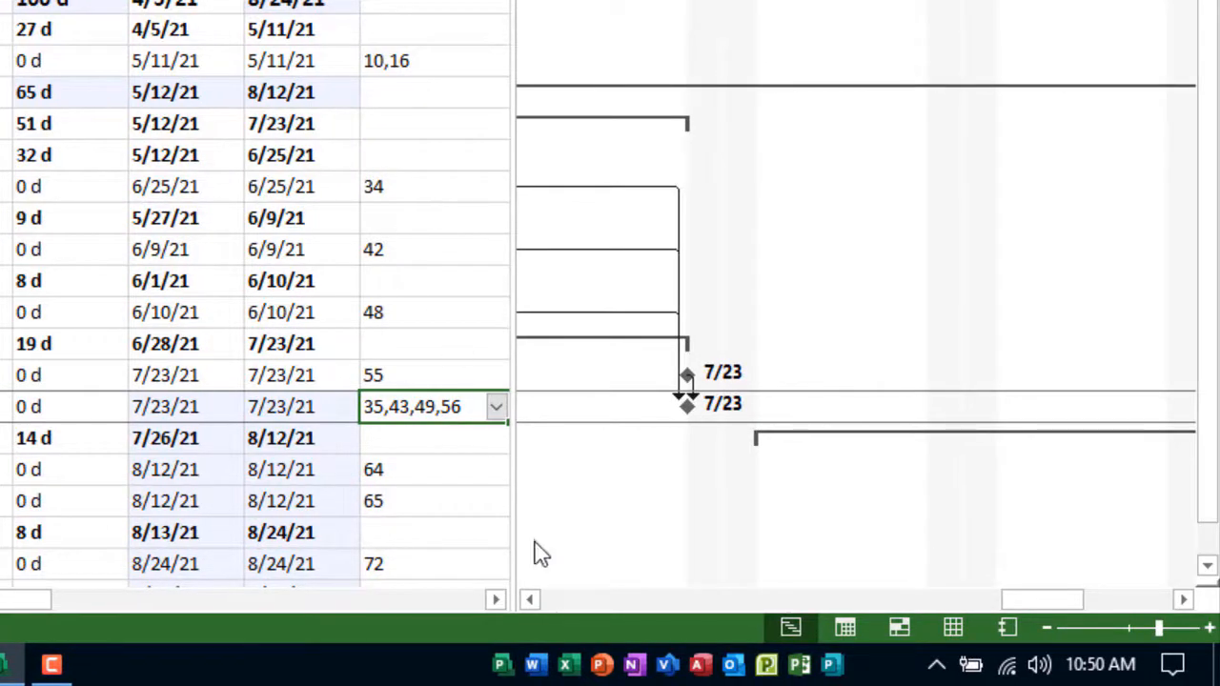
pyautogui.click(531, 600)
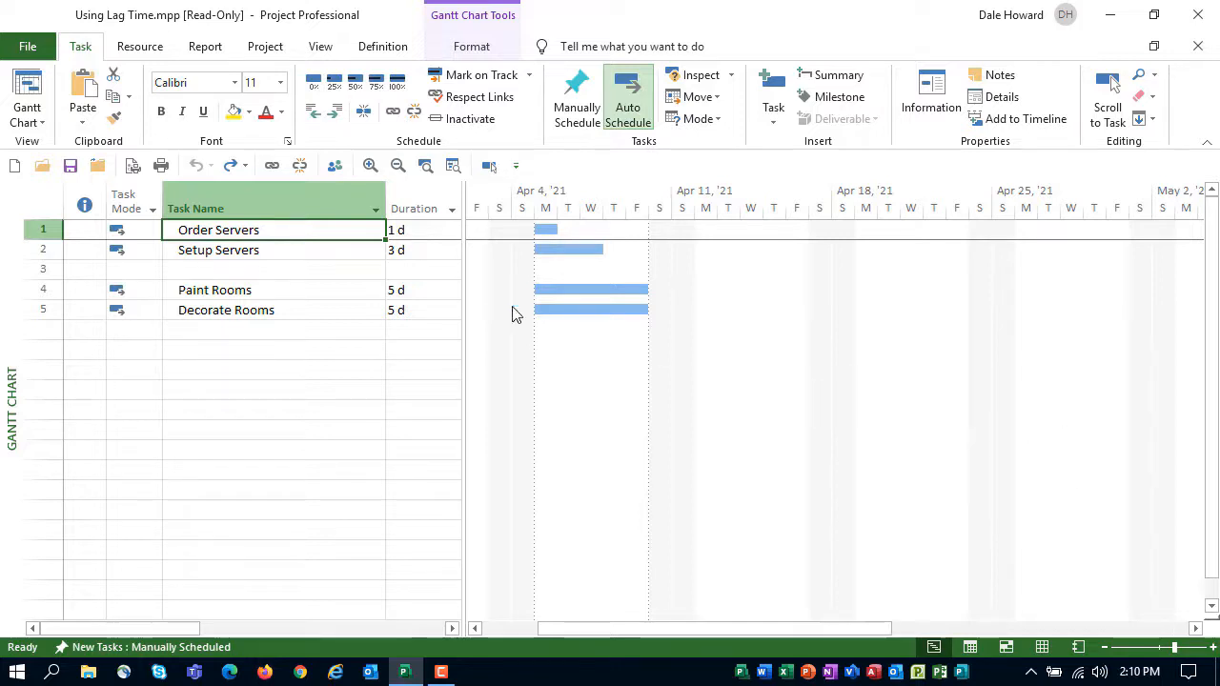
# Link the Order Servers and Setup Servers tasks with a Finish-to-Start dependency.
pyautogui.moveTo(297, 230); pyautogui.dragTo(296, 250)
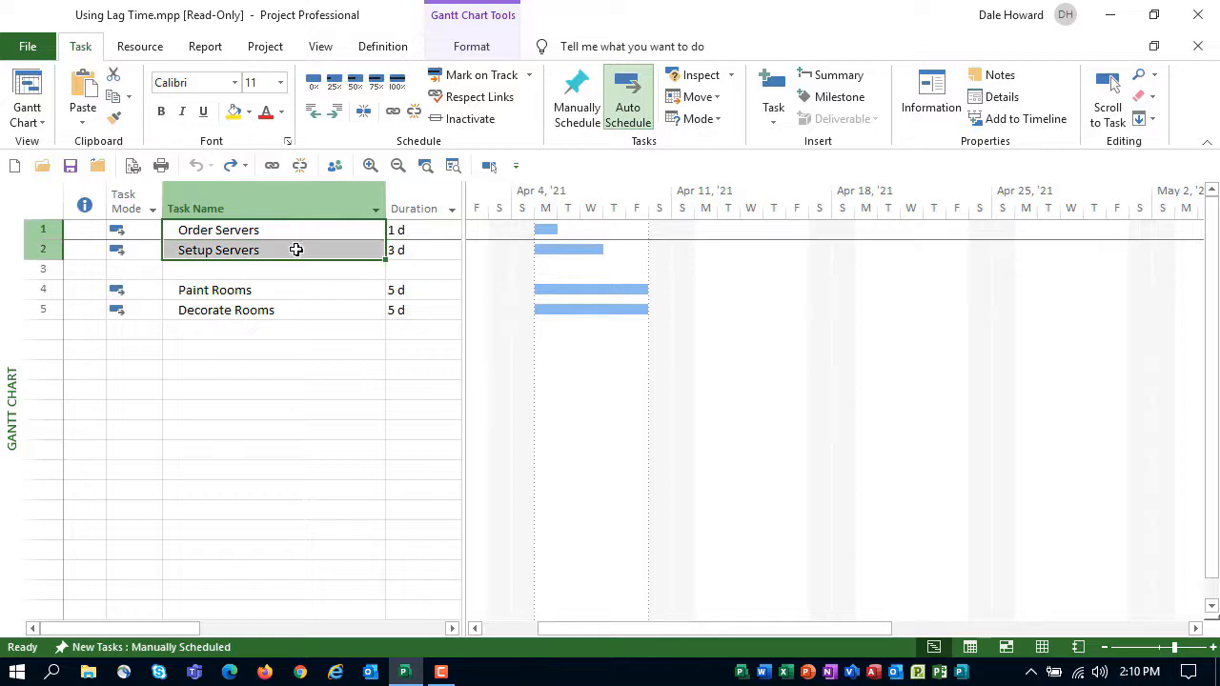
pyautogui.click(390, 114)
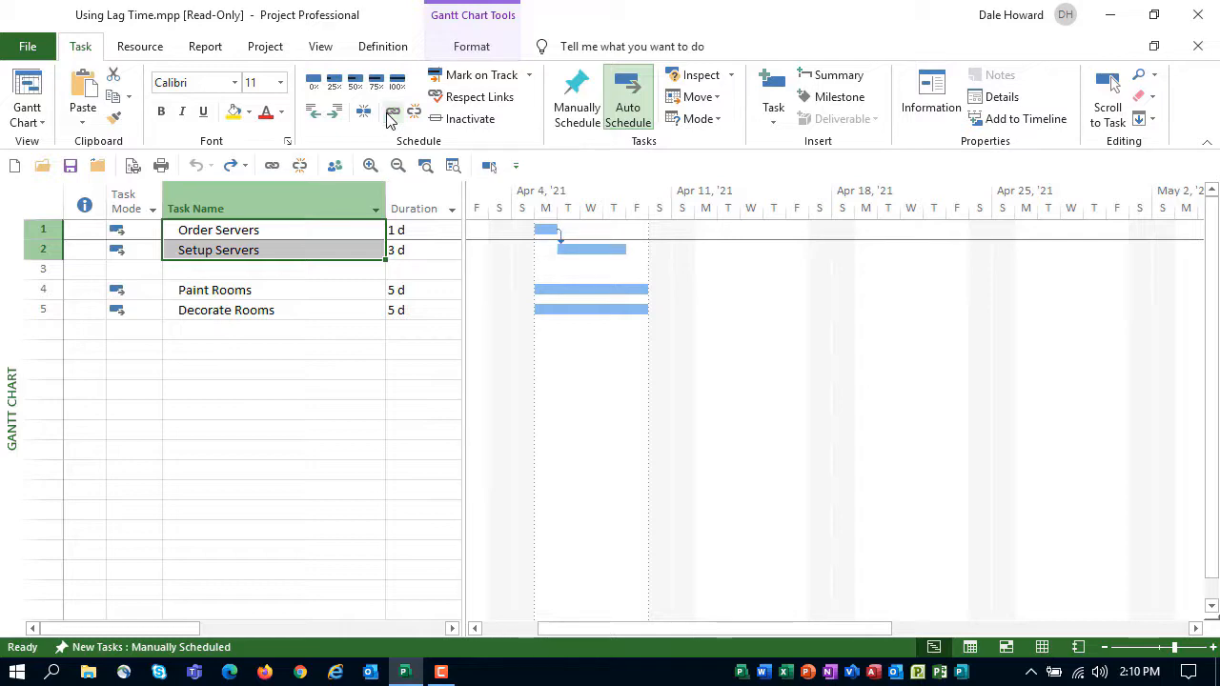
pyautogui.click(335, 290)
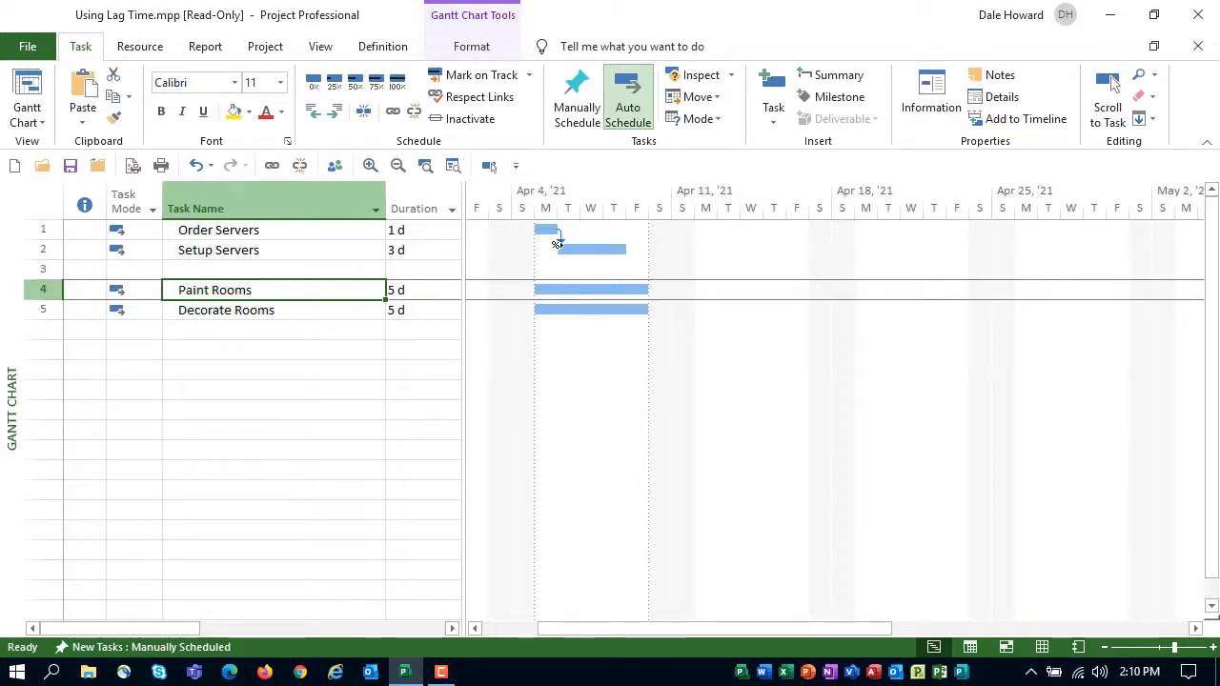
# Add a lag of 10d to the dependency between Order Servers and Setup Servers.
pyautogui.moveTo(563, 248)
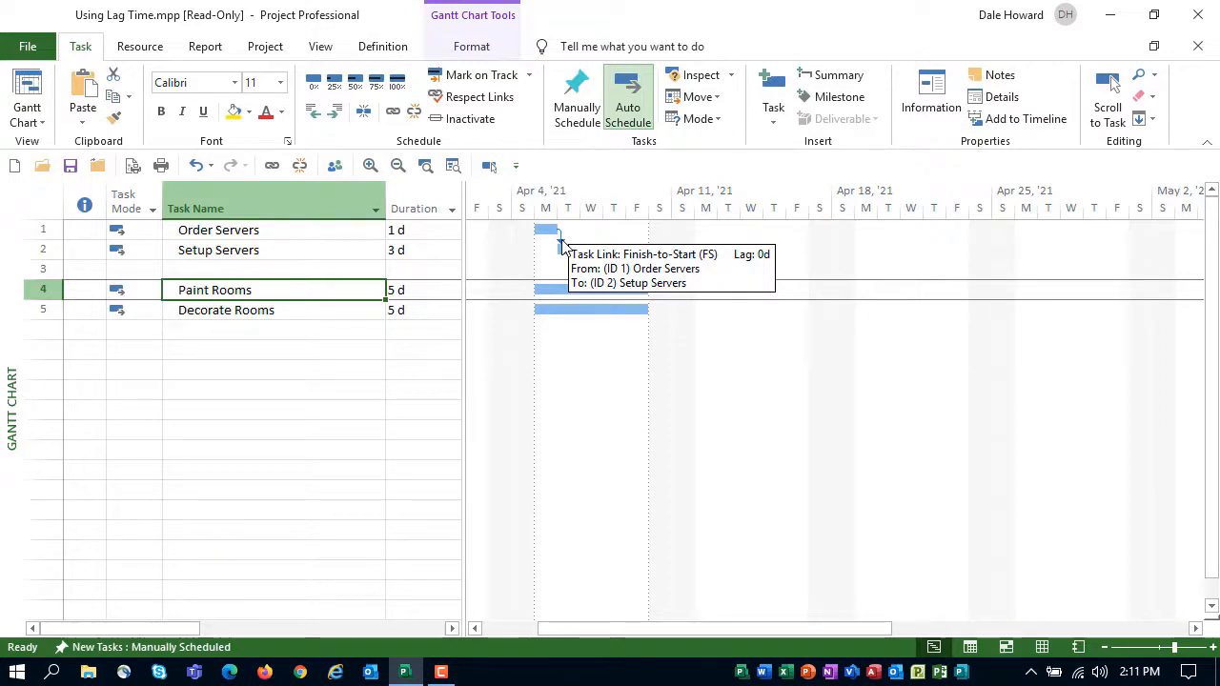
pyautogui.doubleClick(561, 238)
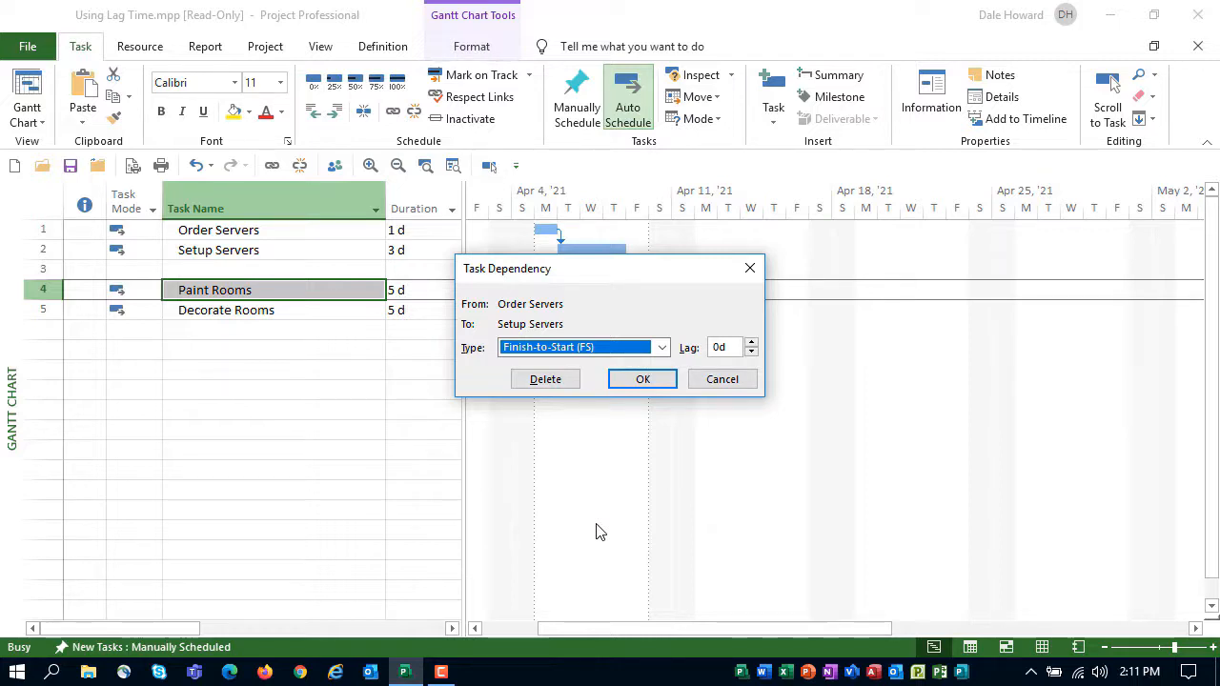
pyautogui.click(751, 343)
pyautogui.click(750, 343)
pyautogui.click(751, 343)
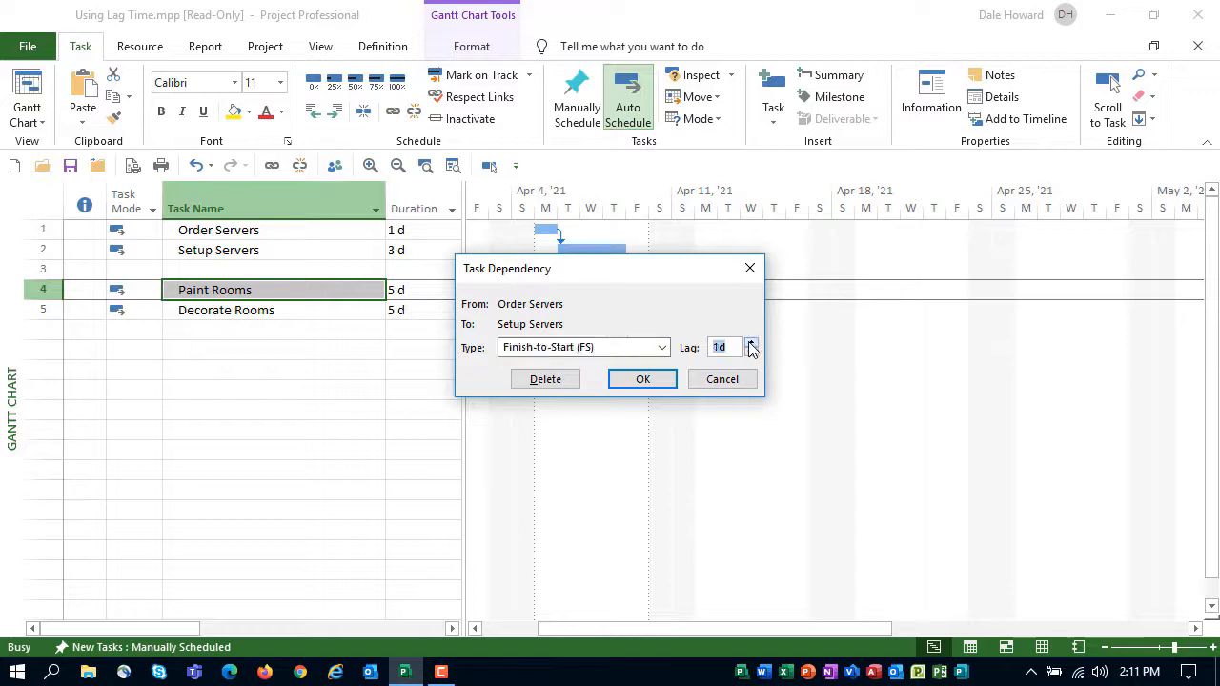
pyautogui.click(751, 343)
pyautogui.click(751, 343)
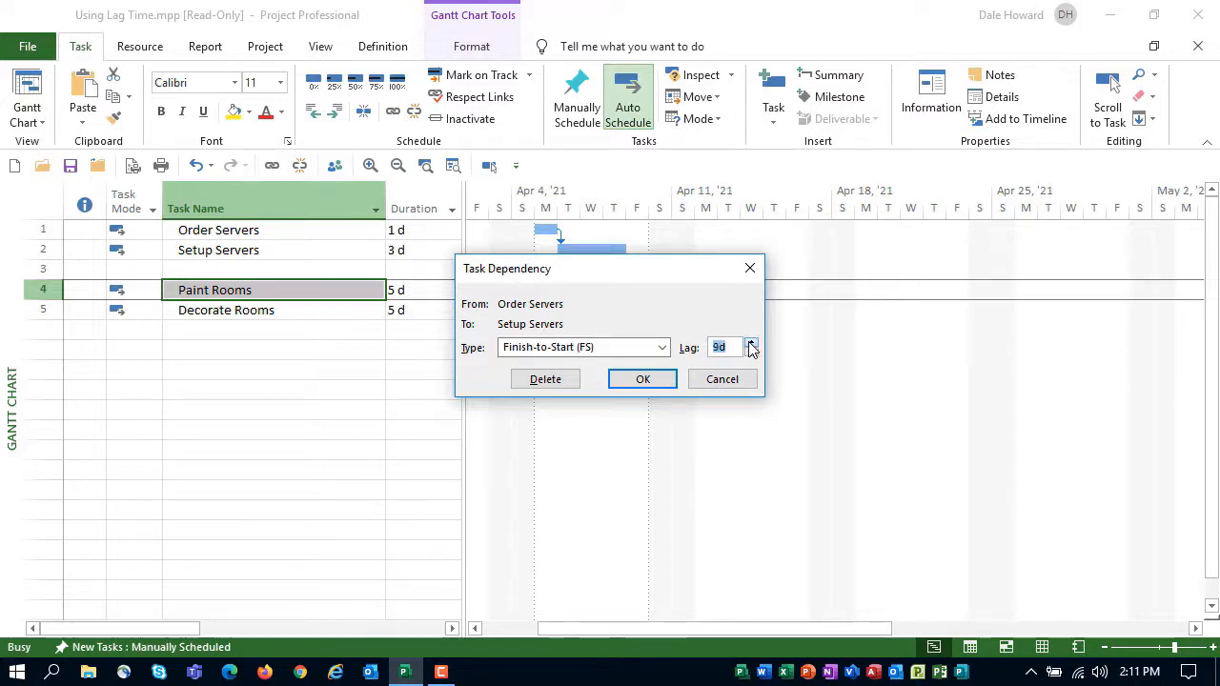
pyautogui.click(751, 343)
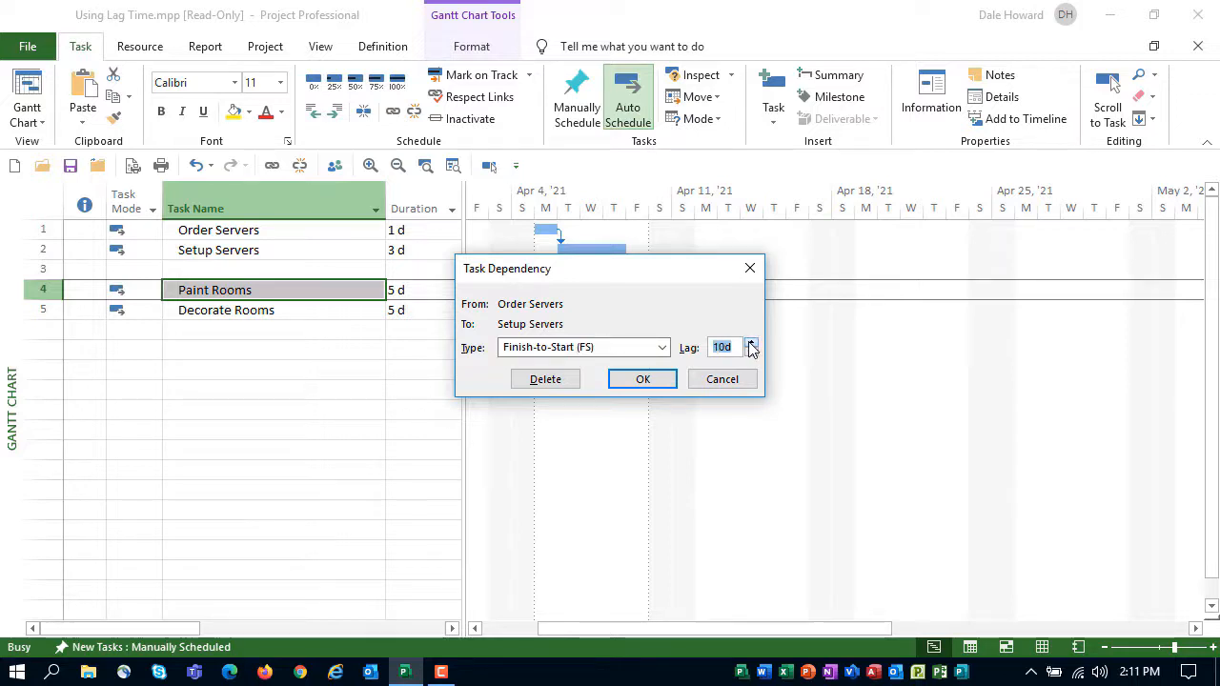
pyautogui.click(643, 379)
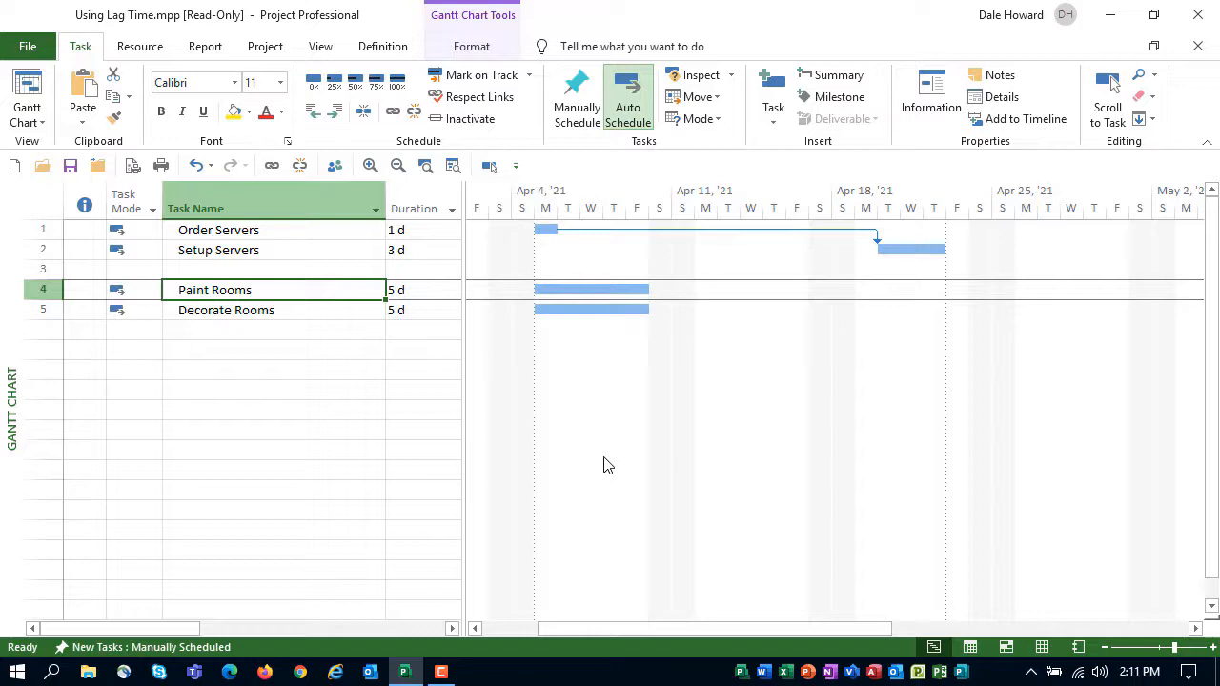
# Change the lag on the Order Servers to Setup Servers link to elapsed days, 10ed.
pyautogui.doubleClick(878, 241)
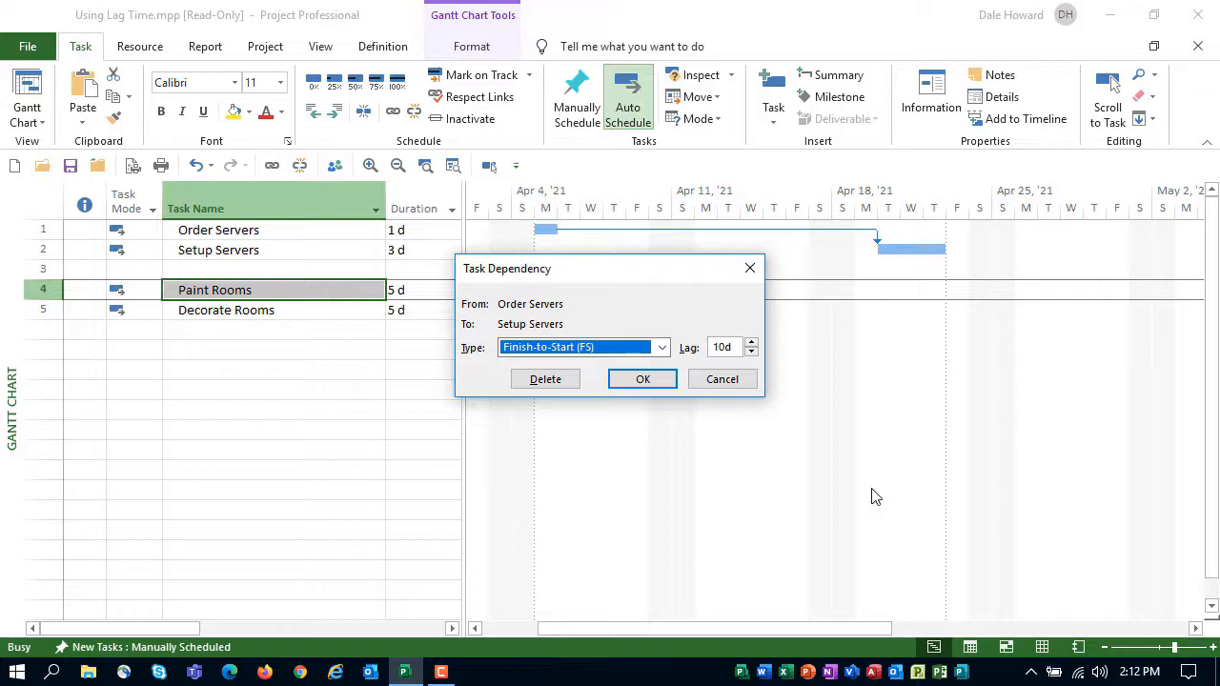
pyautogui.press('Tab')
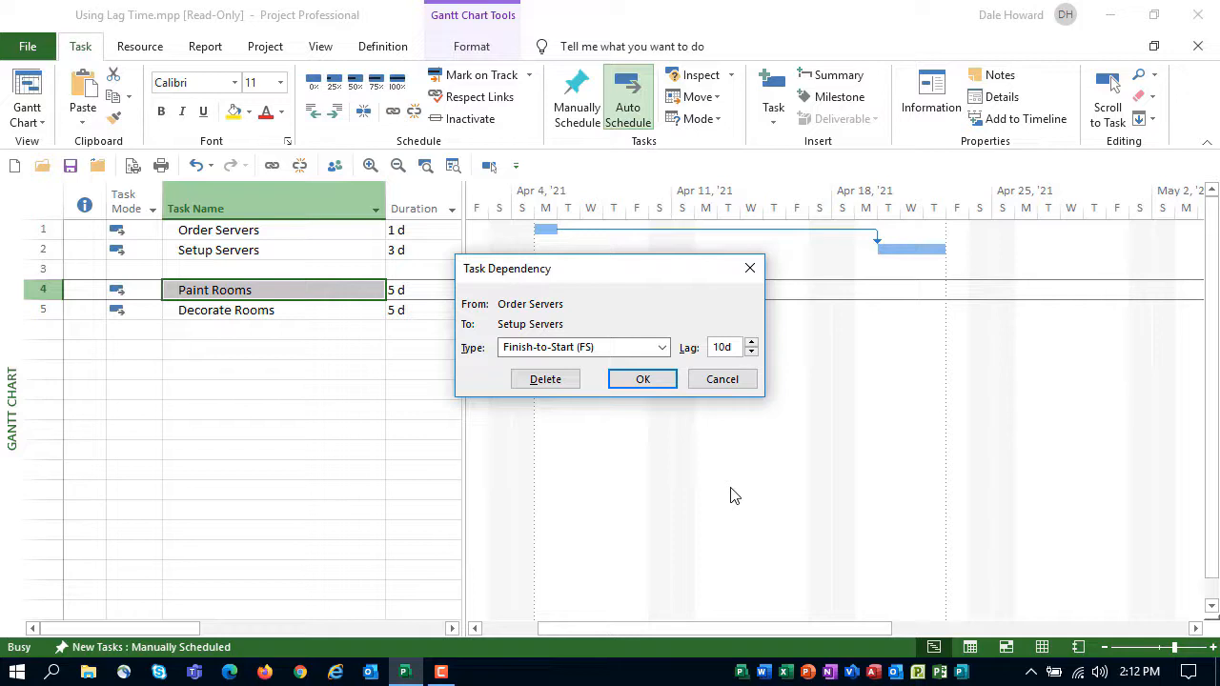
pyautogui.write('e')
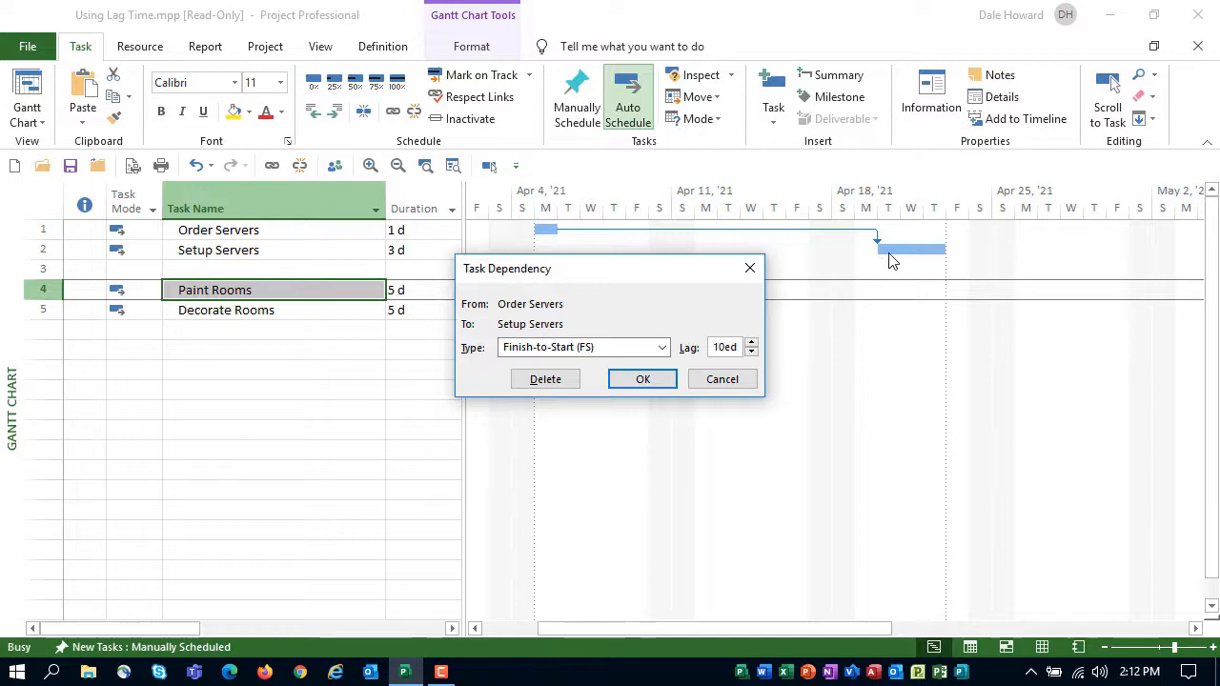
pyautogui.click(664, 386)
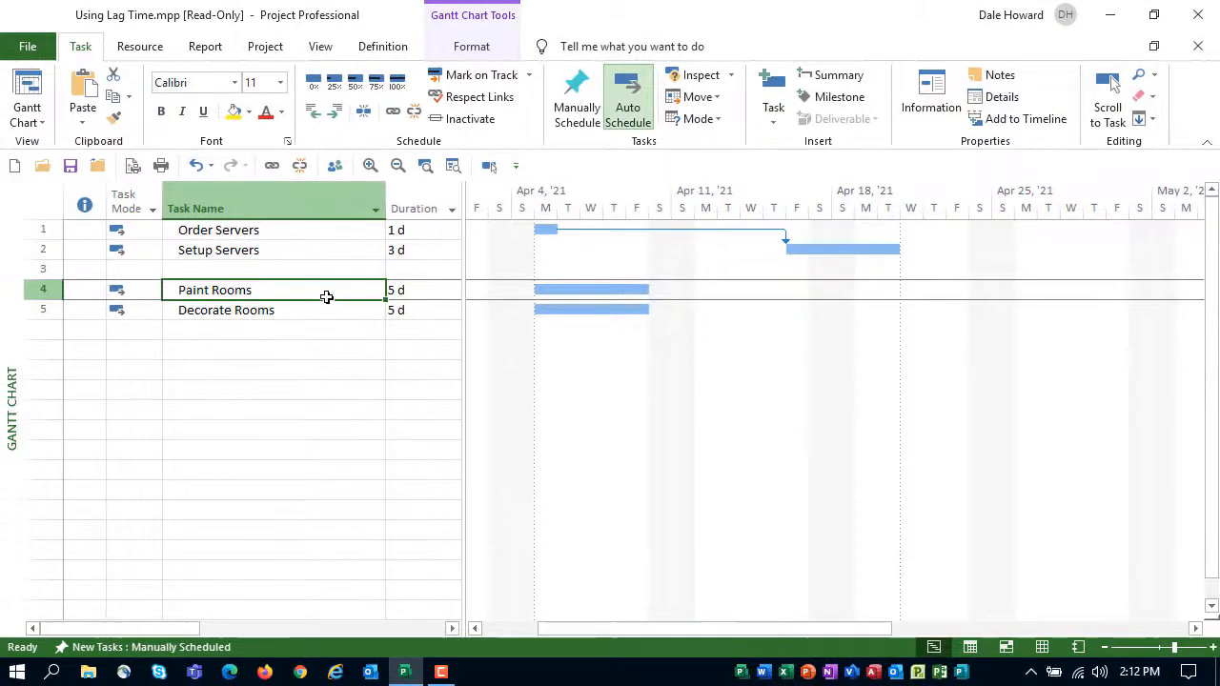
# Link the Paint Rooms and Decorate Rooms tasks with a Finish-to-Start dependency.
pyautogui.keyDown('shift'); pyautogui.click(335, 310); pyautogui.keyUp('shift')
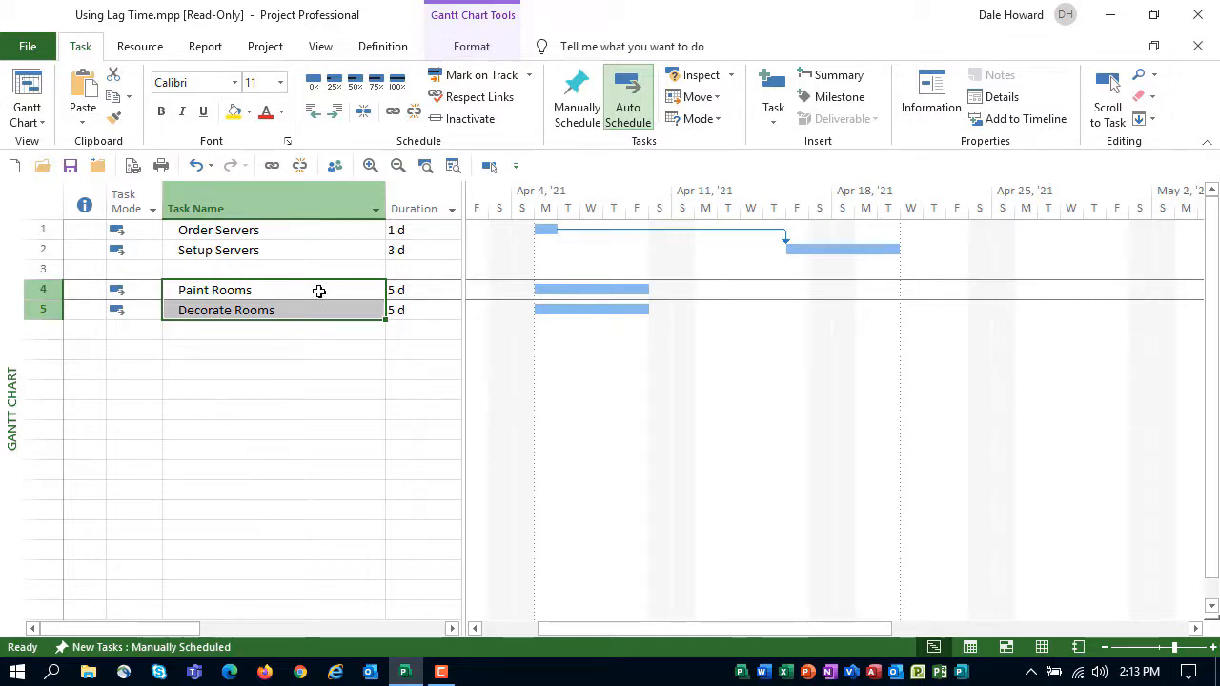
pyautogui.click(393, 114)
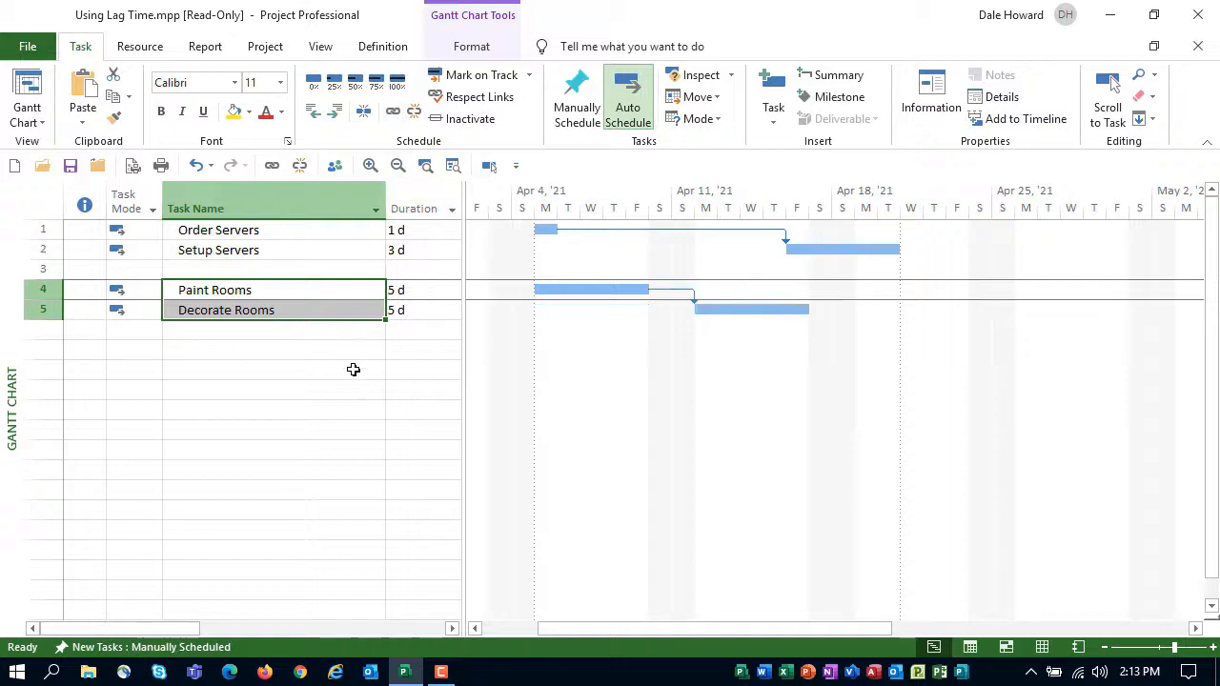
pyautogui.click(254, 368)
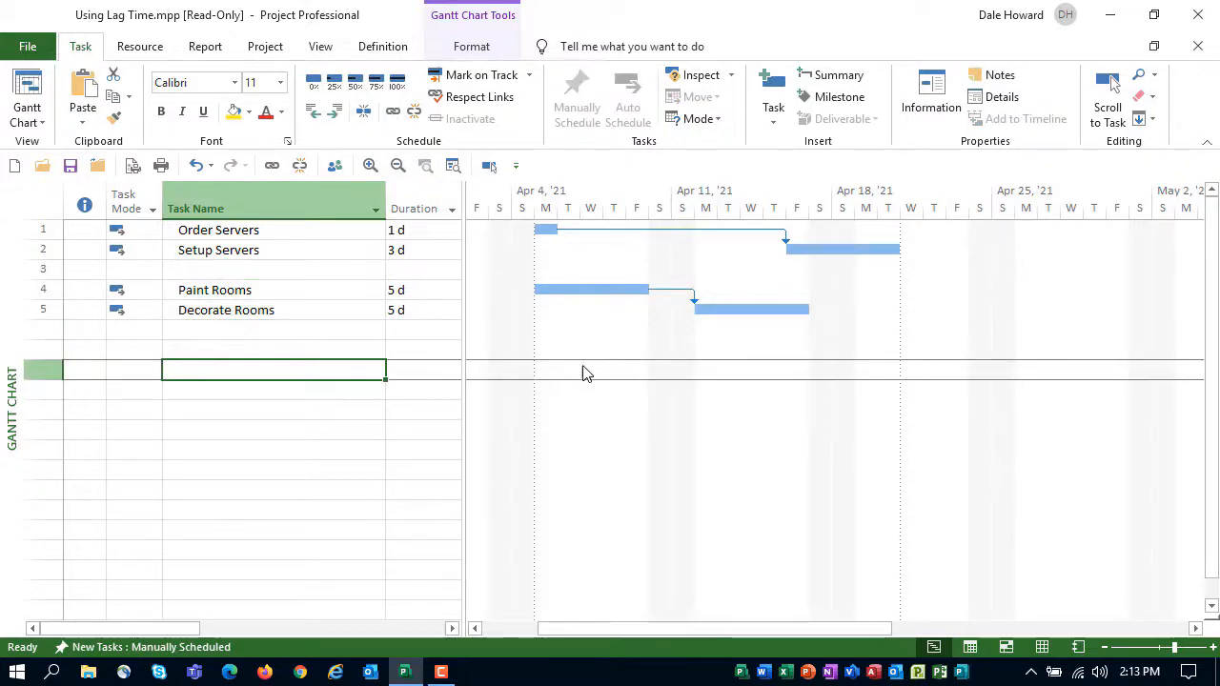
# Change the Paint Rooms to Decorate Rooms dependency to Start-to-Start (SS) with a lag of 50%.
pyautogui.doubleClick(693, 303)
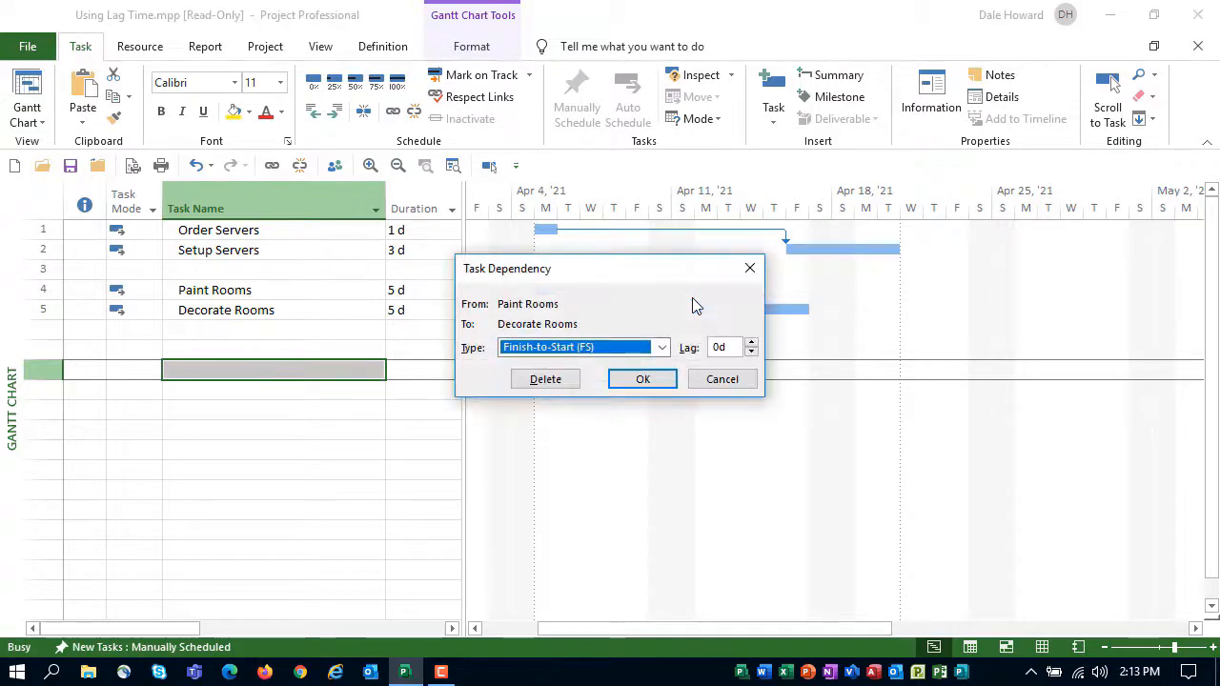
pyautogui.click(661, 348)
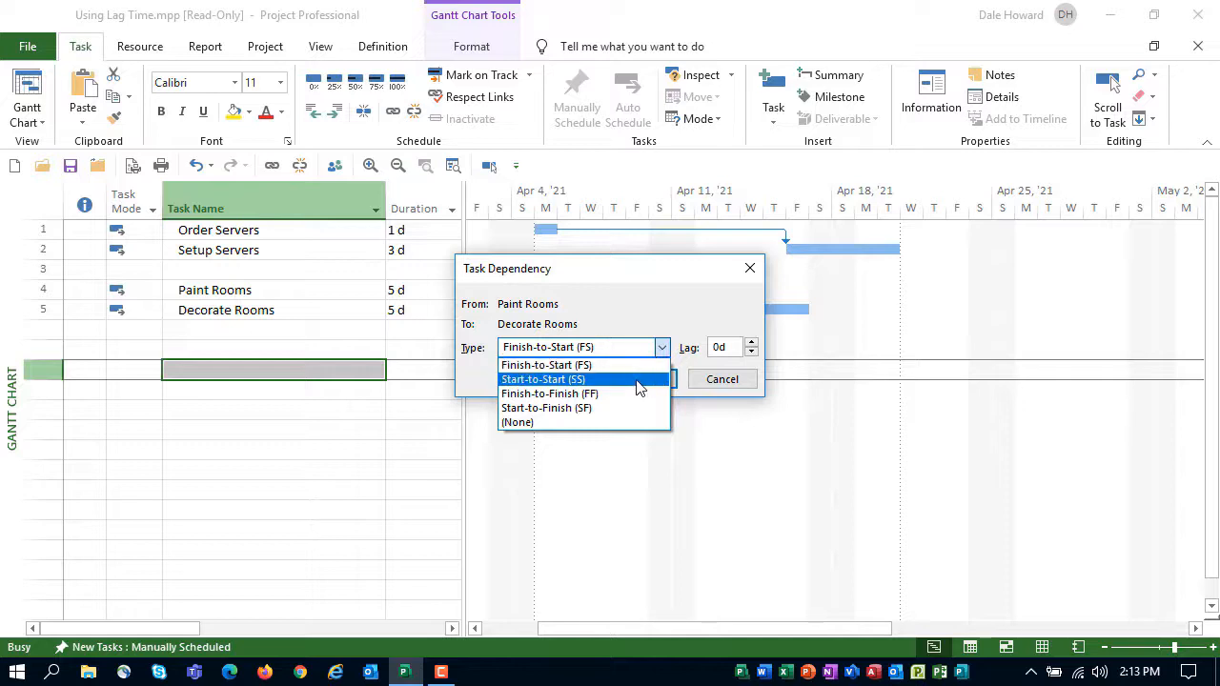
pyautogui.click(639, 380)
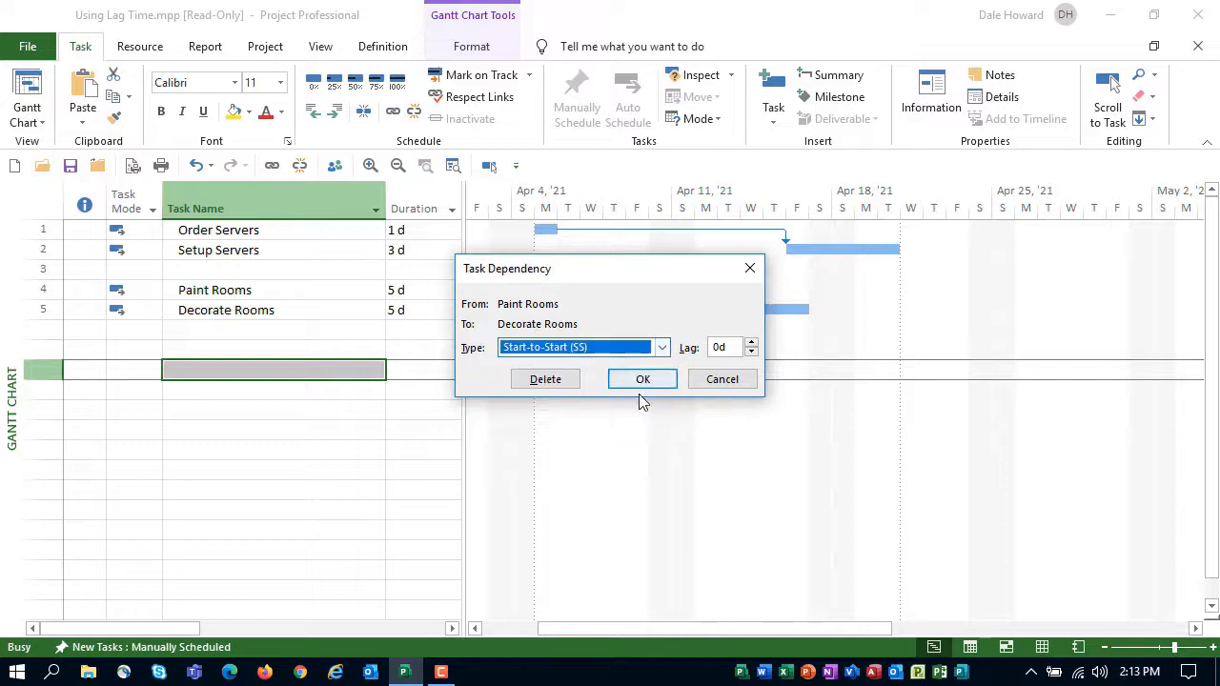
pyautogui.click(726, 347)
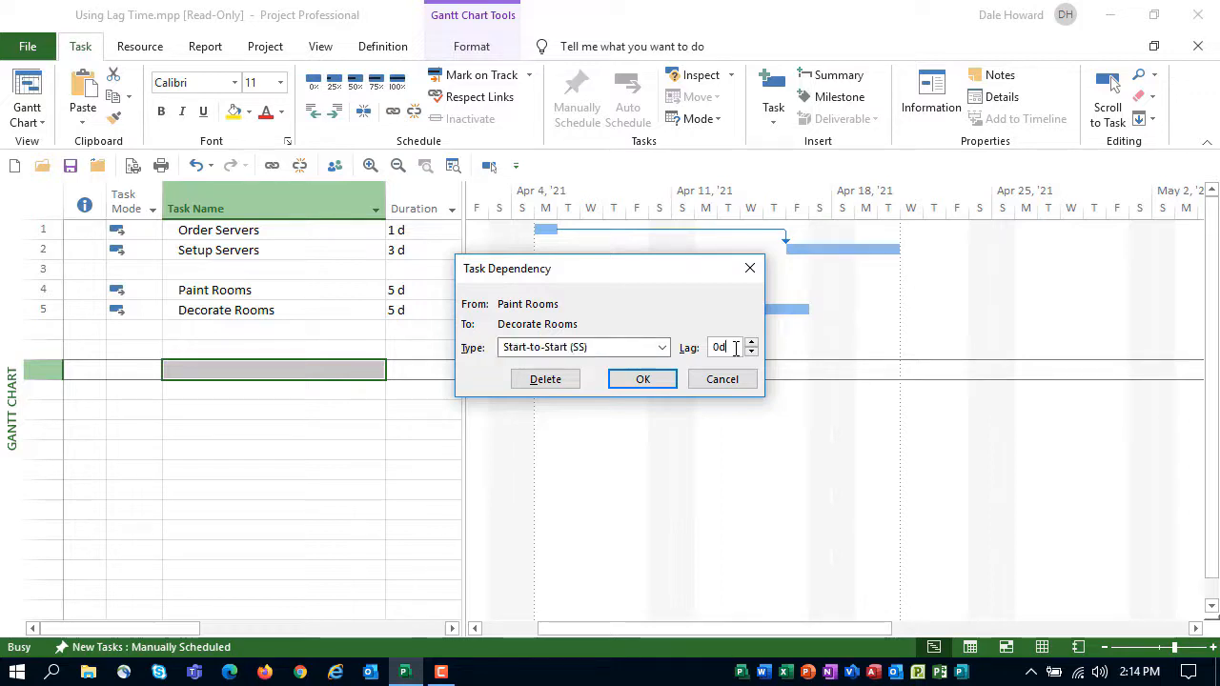
pyautogui.doubleClick(726, 347)
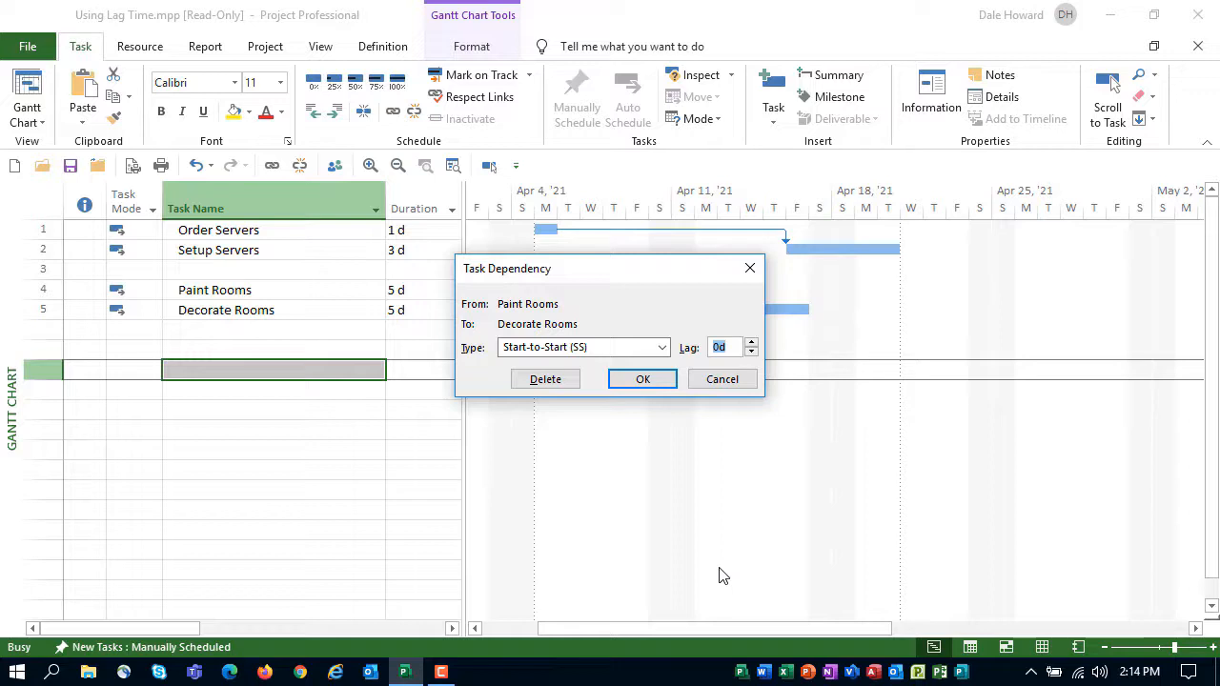
pyautogui.write('50')
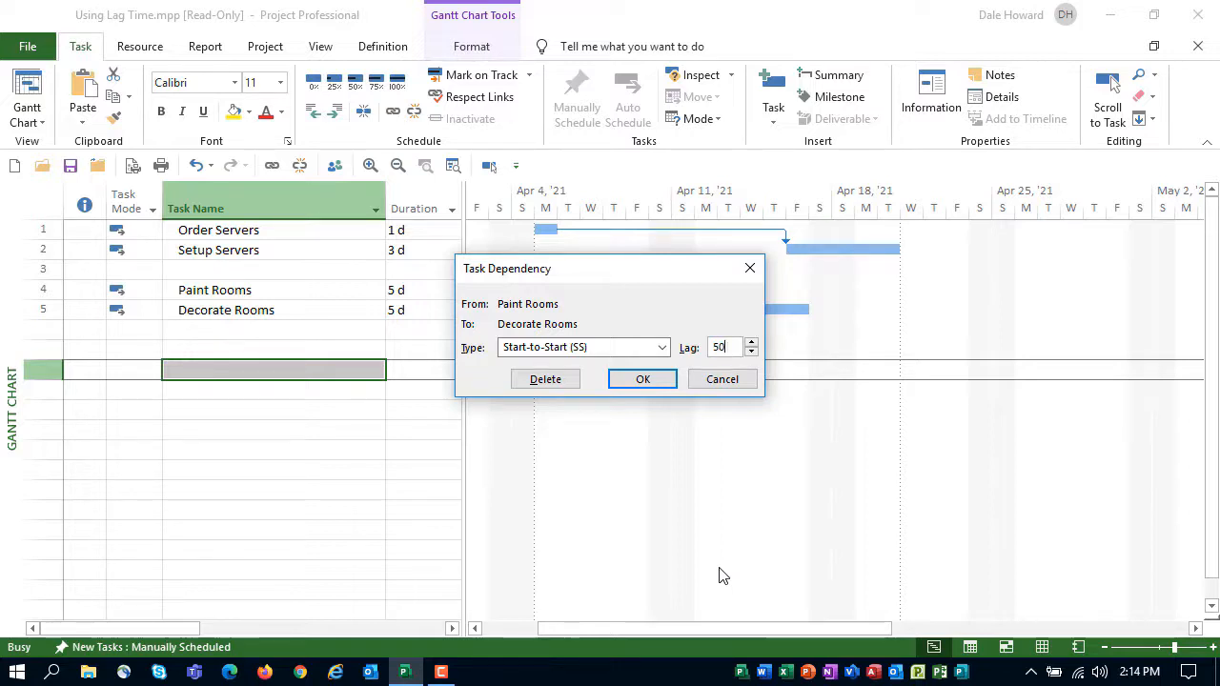
pyautogui.write('%')
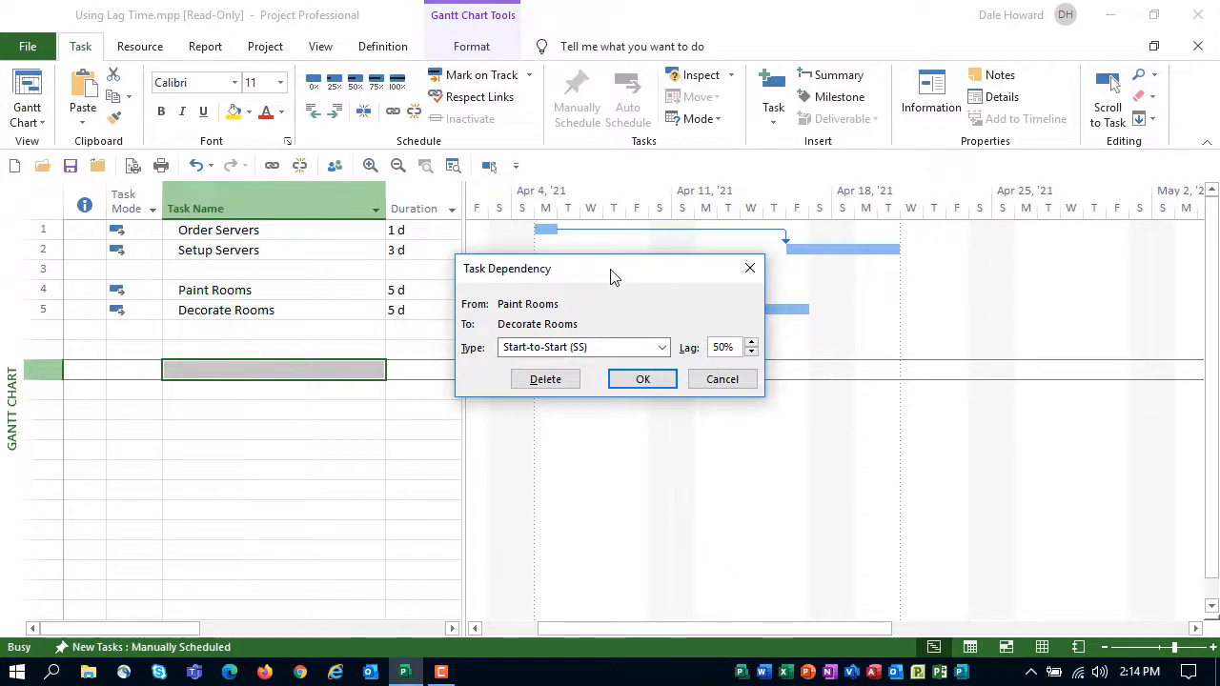
pyautogui.moveTo(613, 276); pyautogui.dragTo(669, 262)
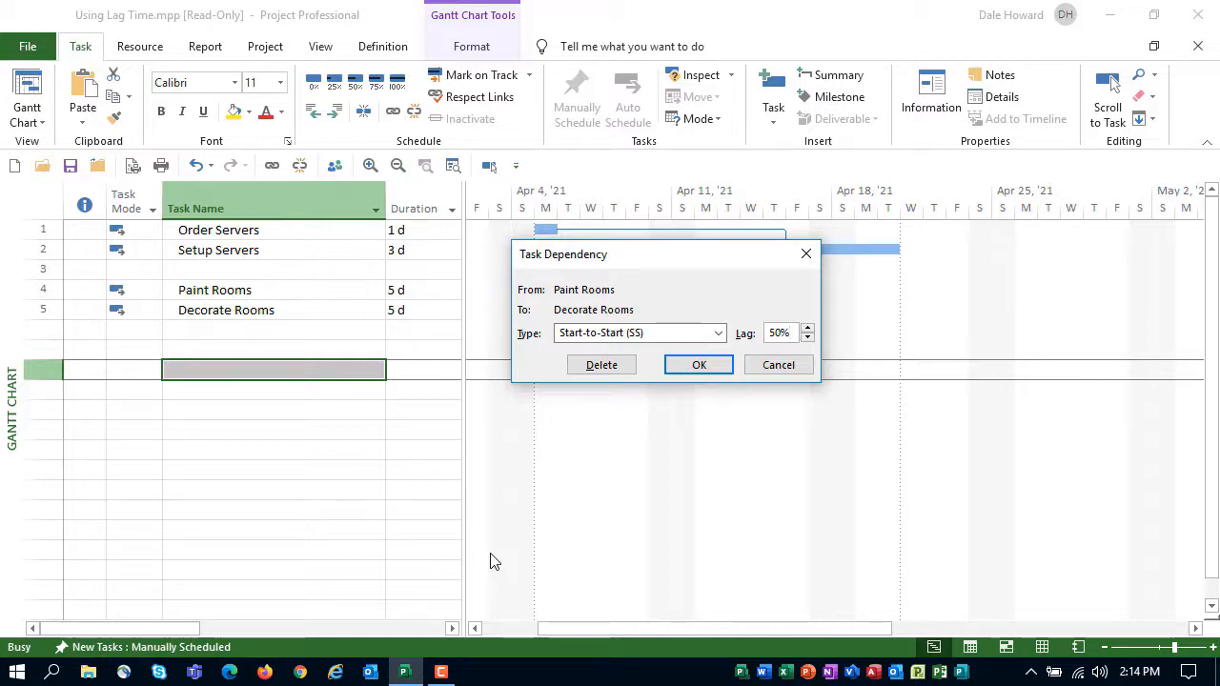
pyautogui.click(696, 368)
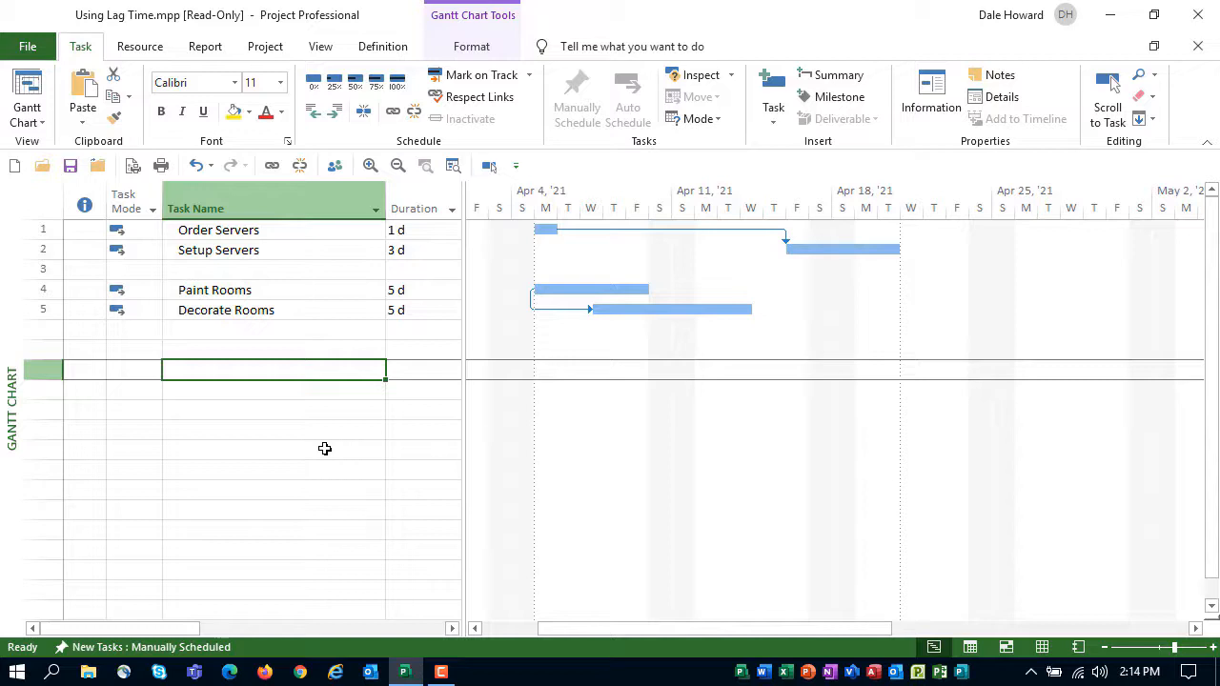
# Increase the duration of the Paint Rooms task to 8 d.
pyautogui.click(408, 290)
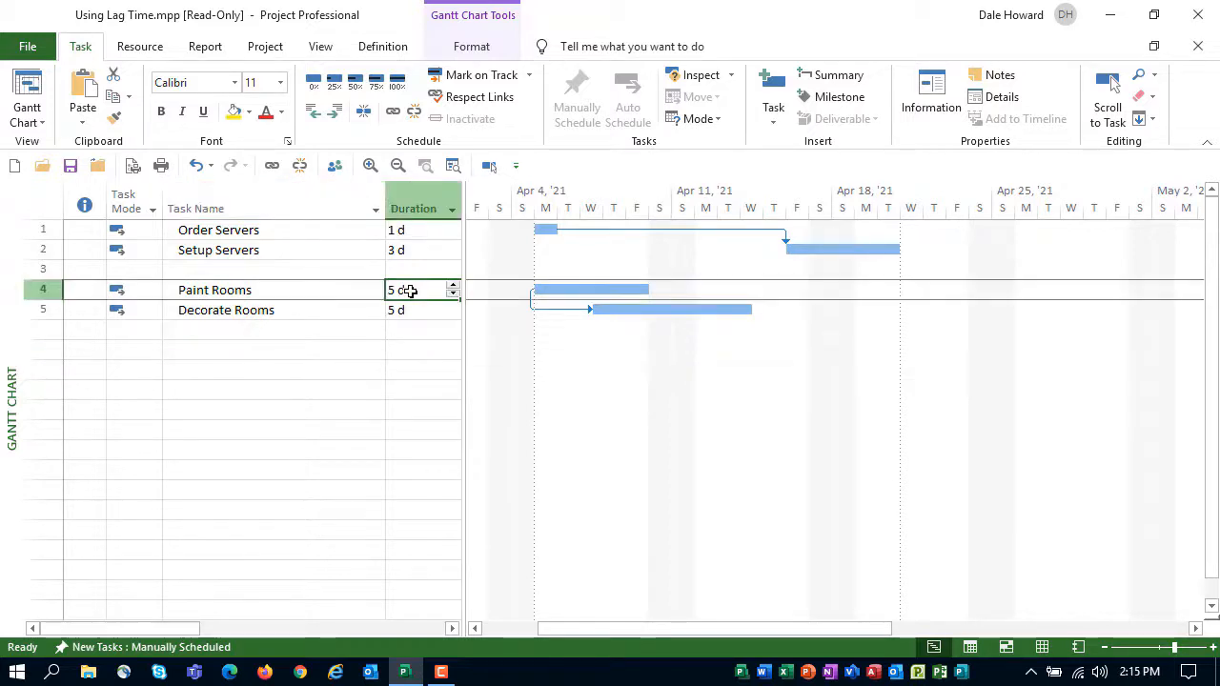
pyautogui.click(453, 287)
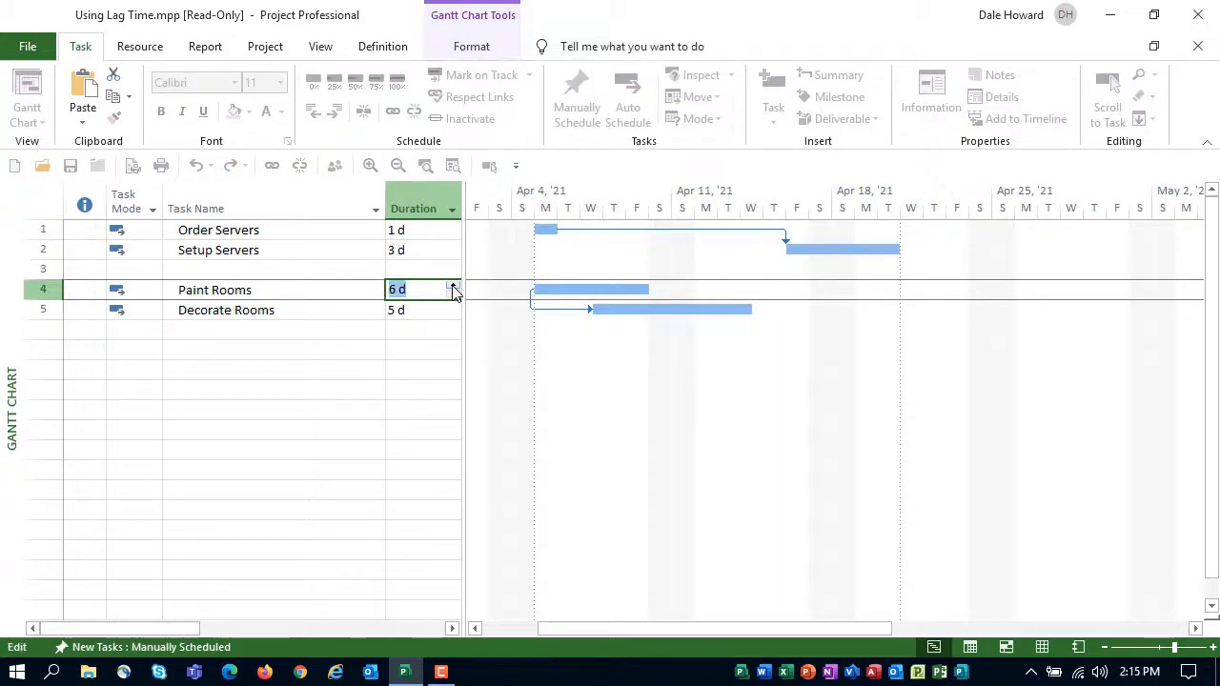
pyautogui.click(454, 287)
pyautogui.click(454, 287)
# Increase the duration of the Decorate Rooms task to 8 d and check its link from Paint Rooms in the Gantt chart.
pyautogui.click(441, 310)
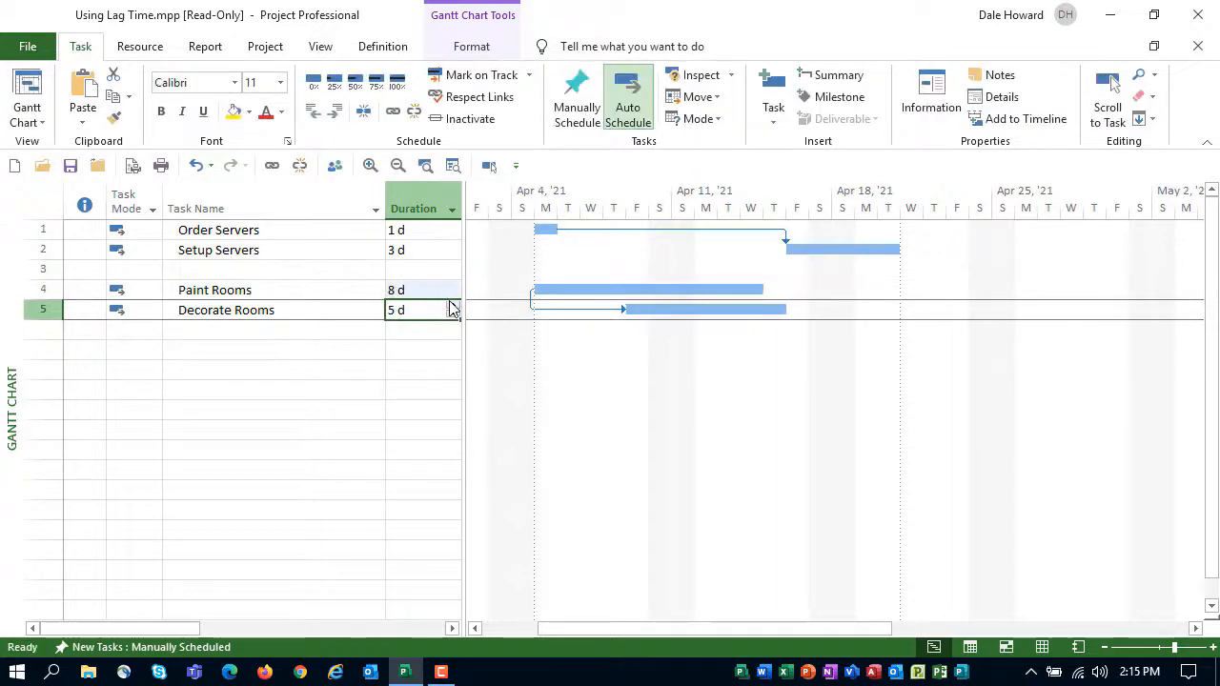
pyautogui.click(454, 306)
pyautogui.click(453, 306)
pyautogui.click(302, 408)
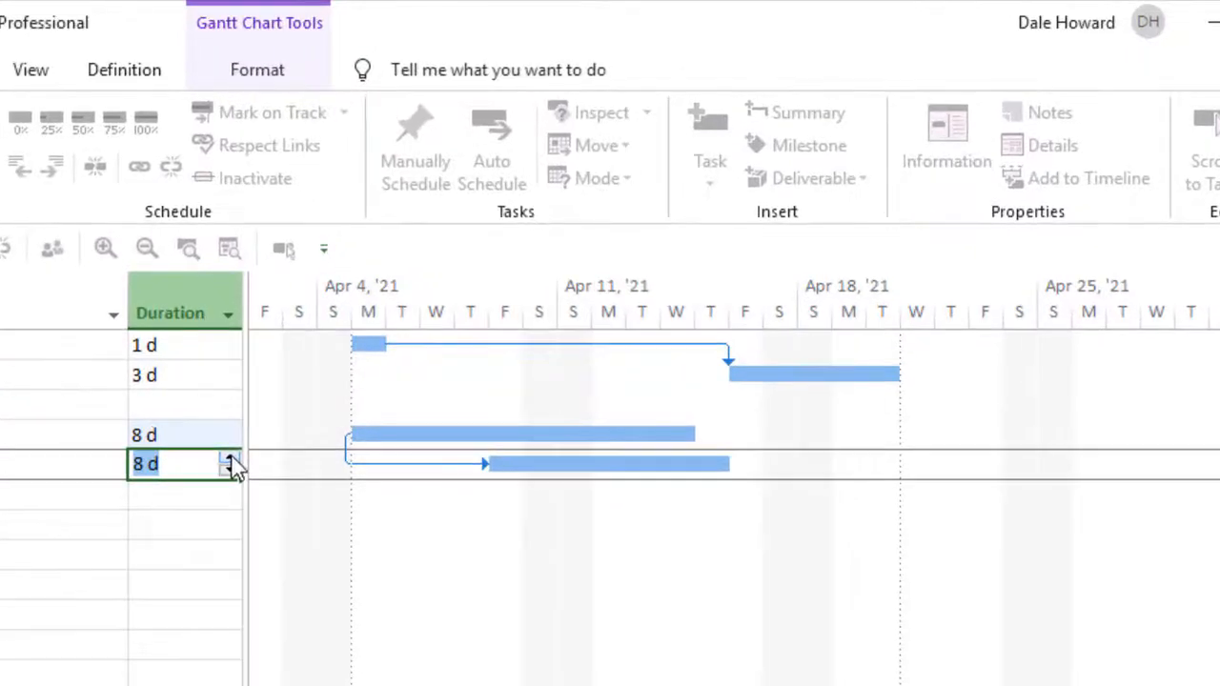
pyautogui.click(105, 444)
pyautogui.click(63, 644)
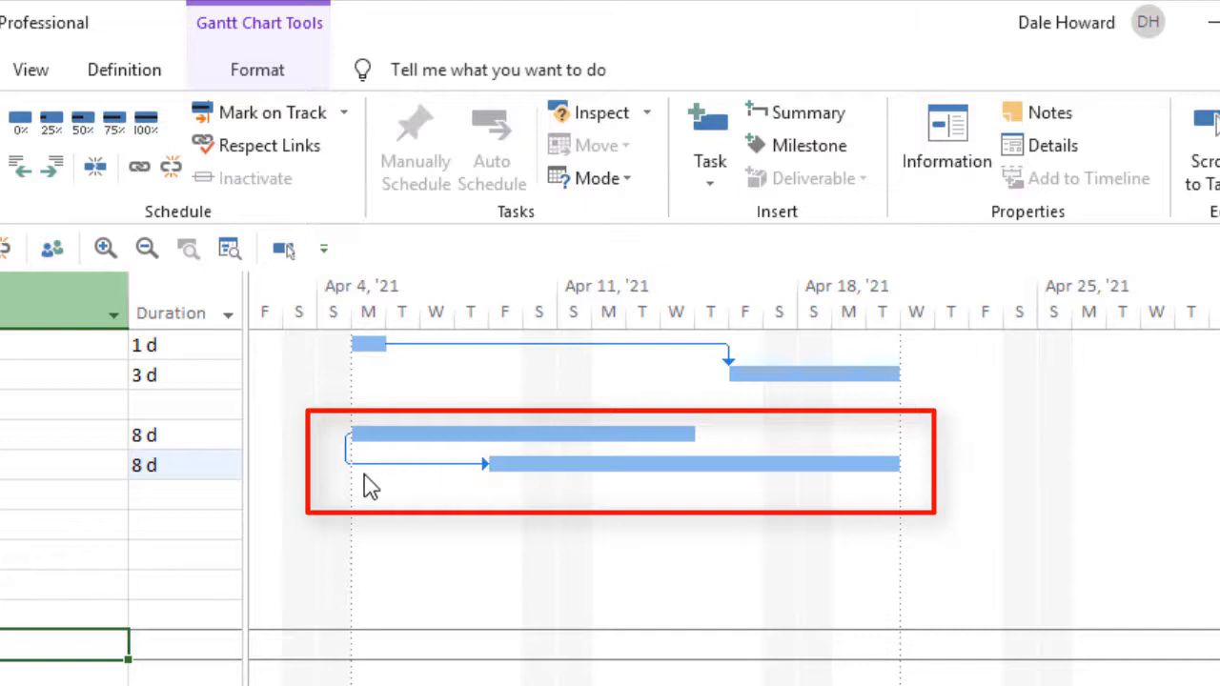
pyautogui.moveTo(476, 474)
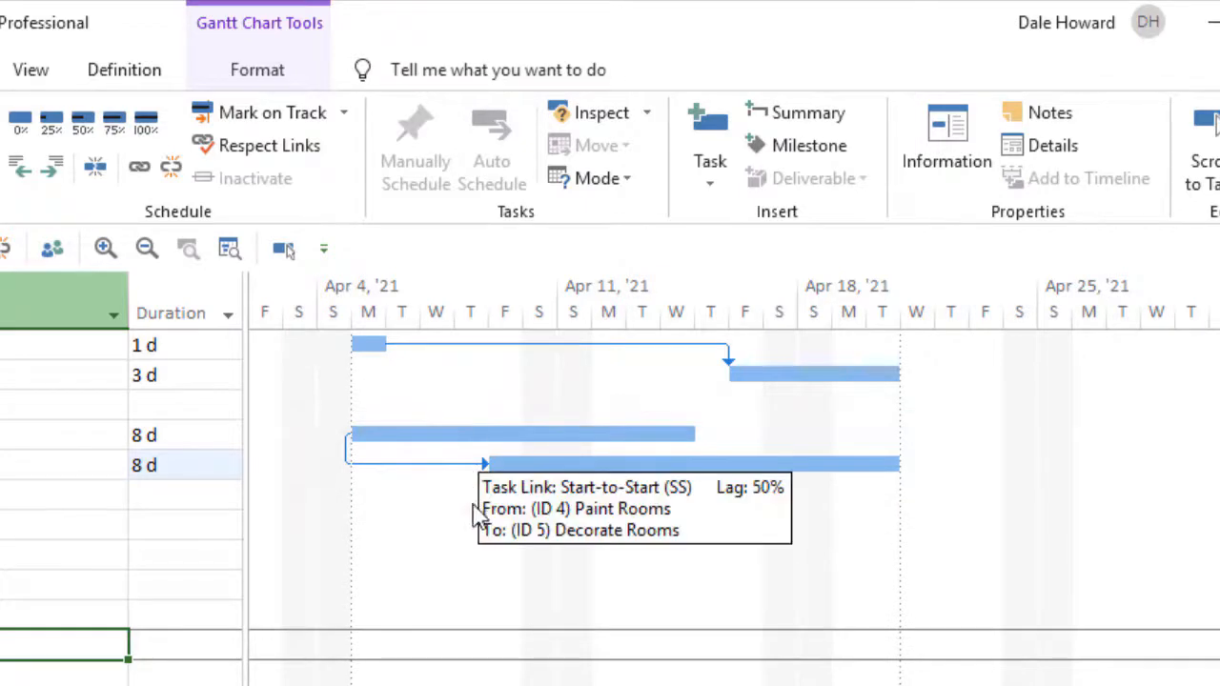